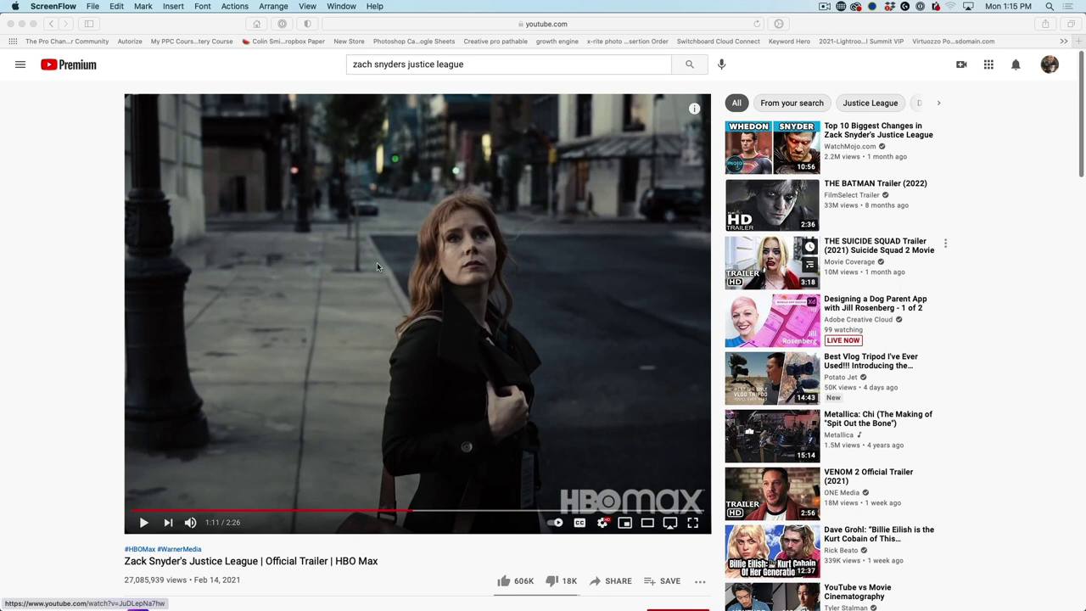
Step: Seek the trailer to 0:09 and screen-grab frames, including the Amazon warriors shot
left_click(168, 517)
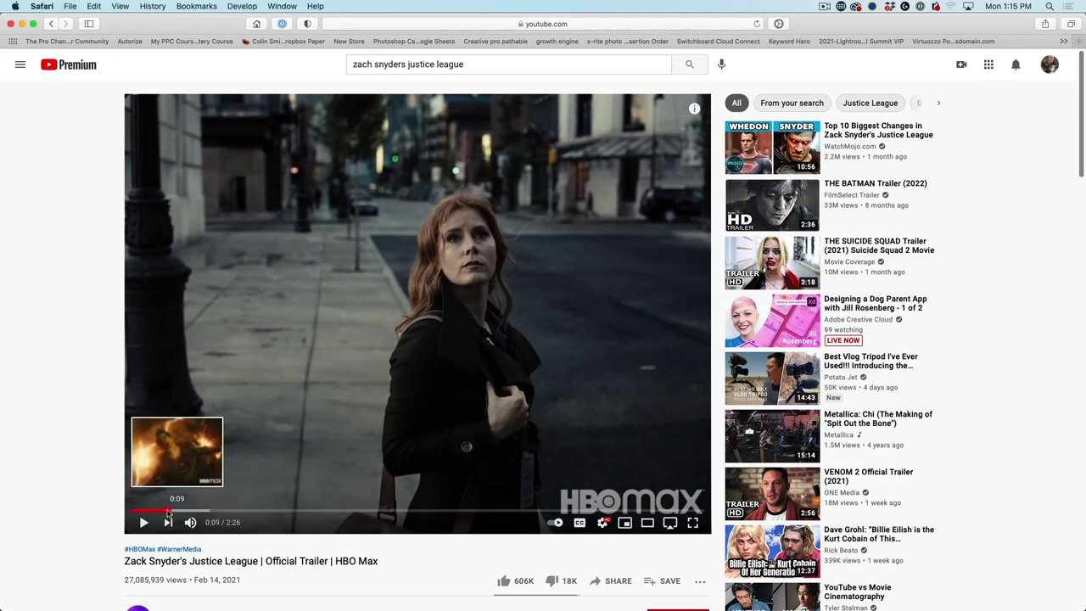
left_click(167, 511)
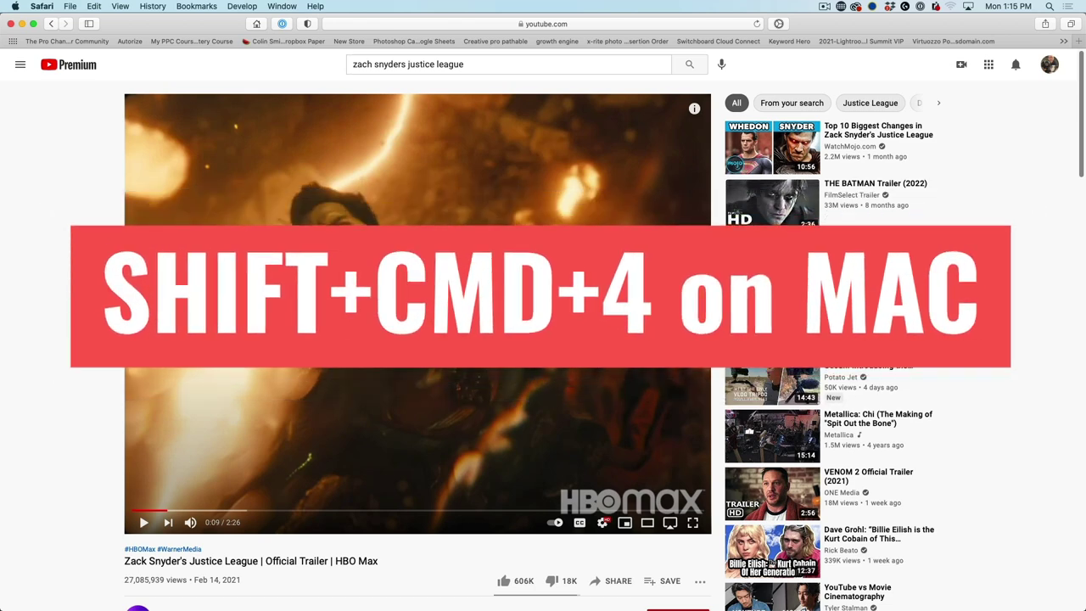
left_click_drag(125, 96, 709, 485)
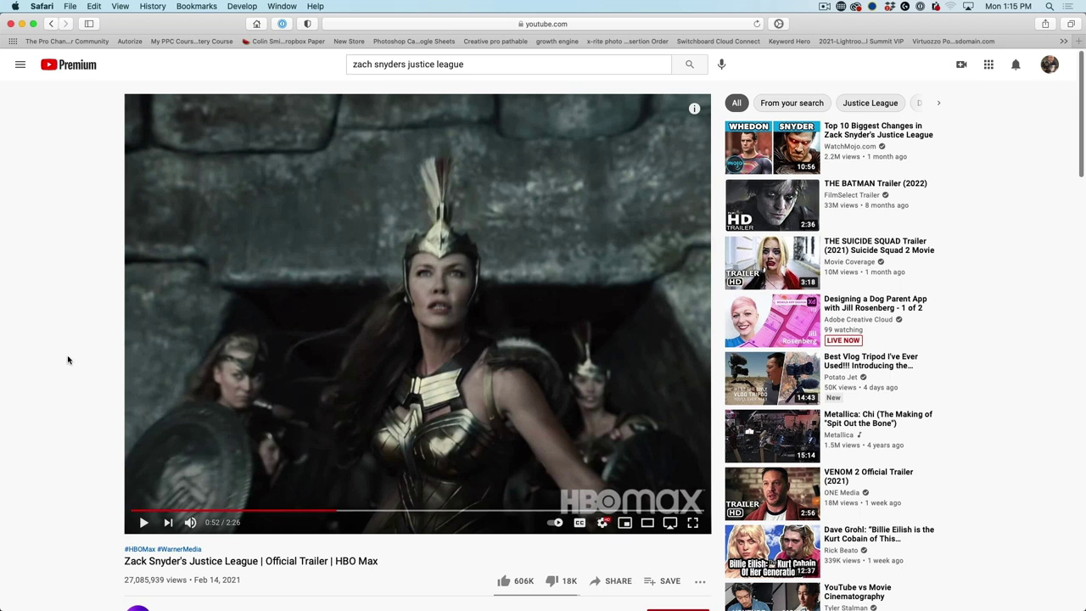
key("super+shift+4")
left_click_drag(128, 96, 724, 485)
Step: Scrub the trailer through 0:54, 1:12, 1:33 and 1:21 to about 1:58
left_click(348, 513)
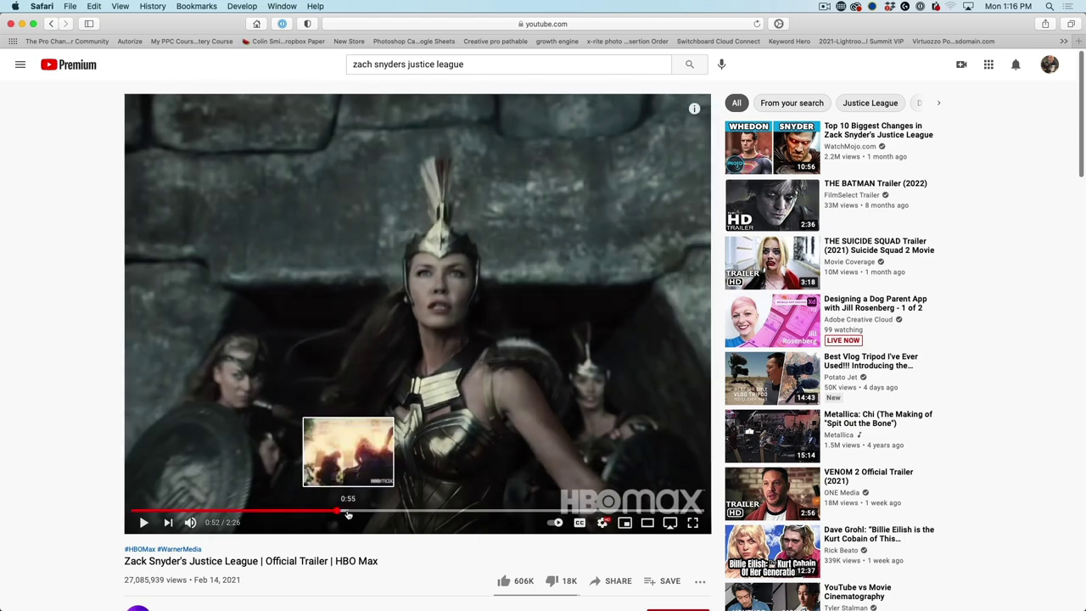
left_click_drag(347, 513, 419, 513)
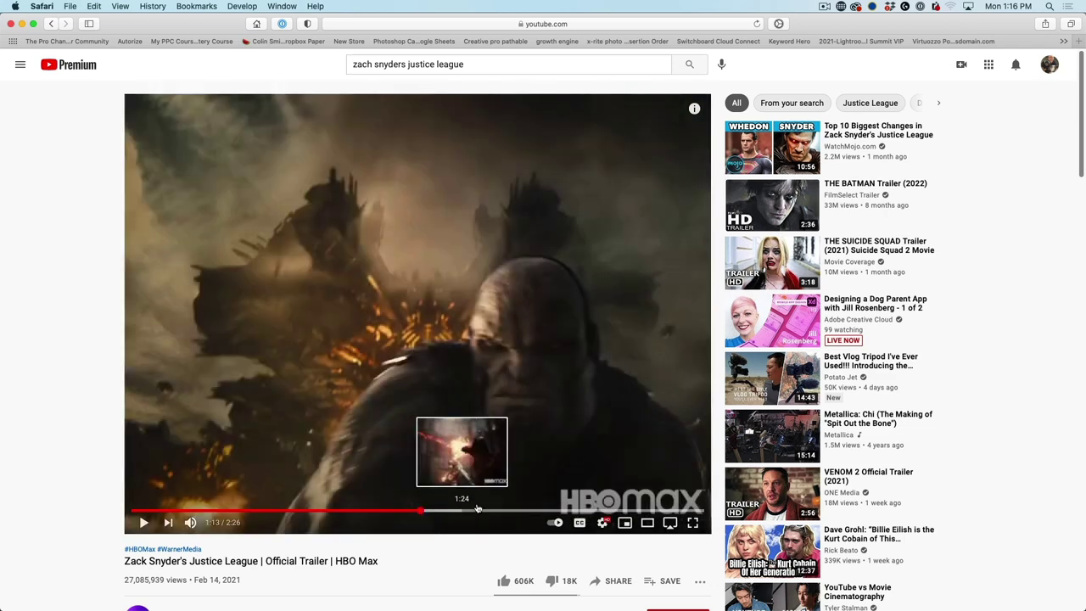
left_click(497, 511)
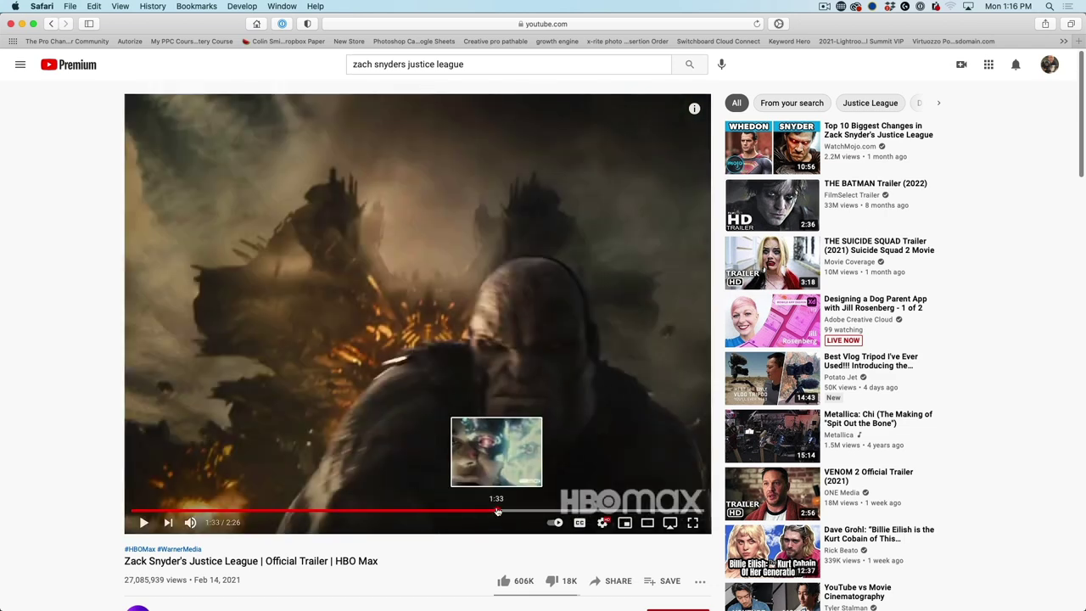
left_click(450, 509)
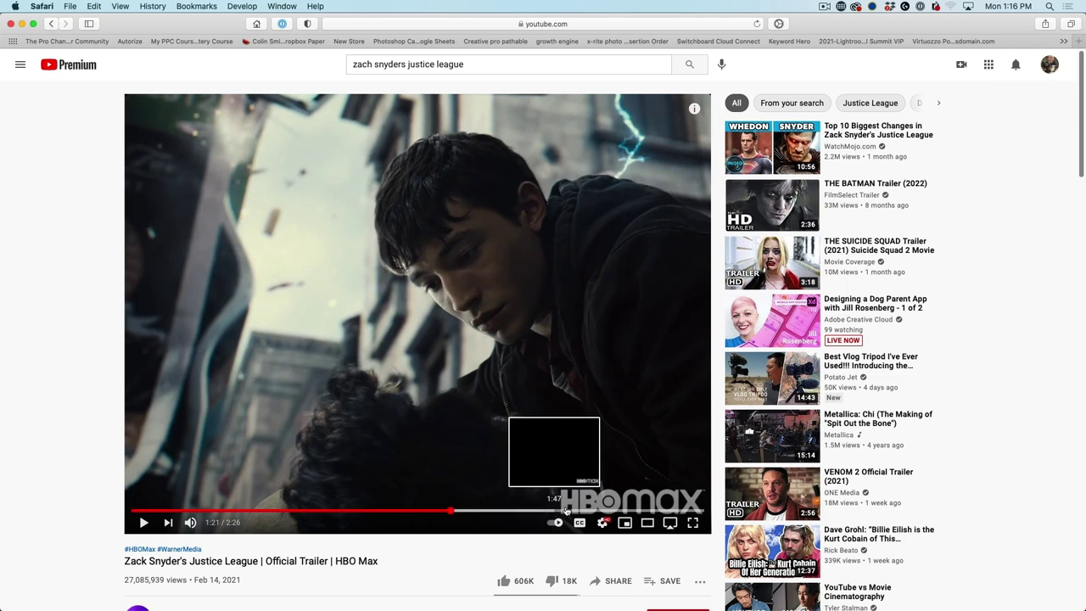
left_click(577, 511)
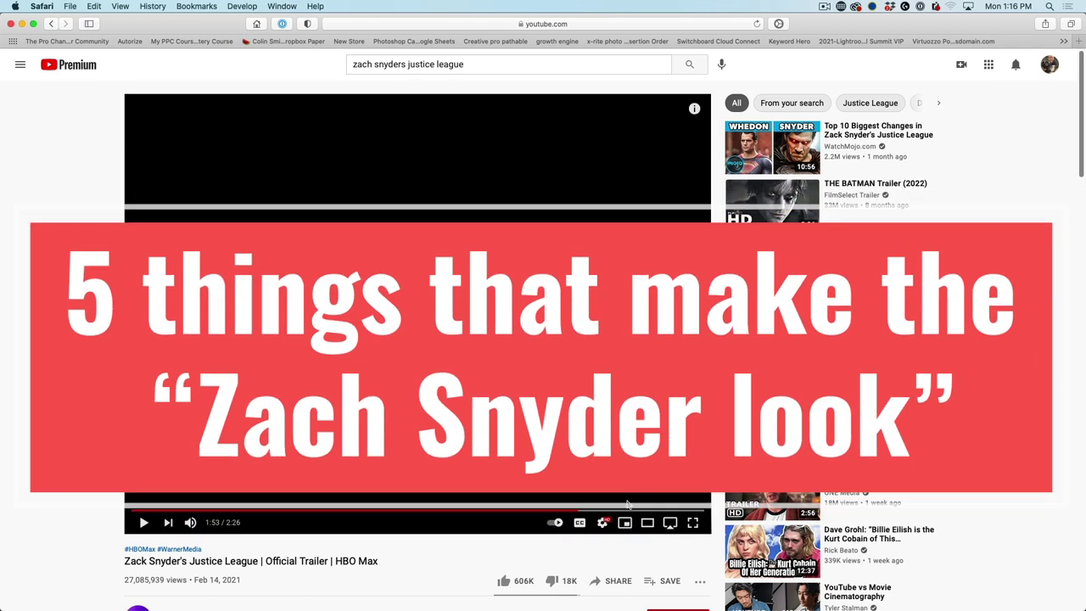
Step: Jump between scenes at 2:06, 0:45, 1:04, 0:37, 1:39, 1:51, 2:03 and 1:44, then close the browser
left_click(628, 510)
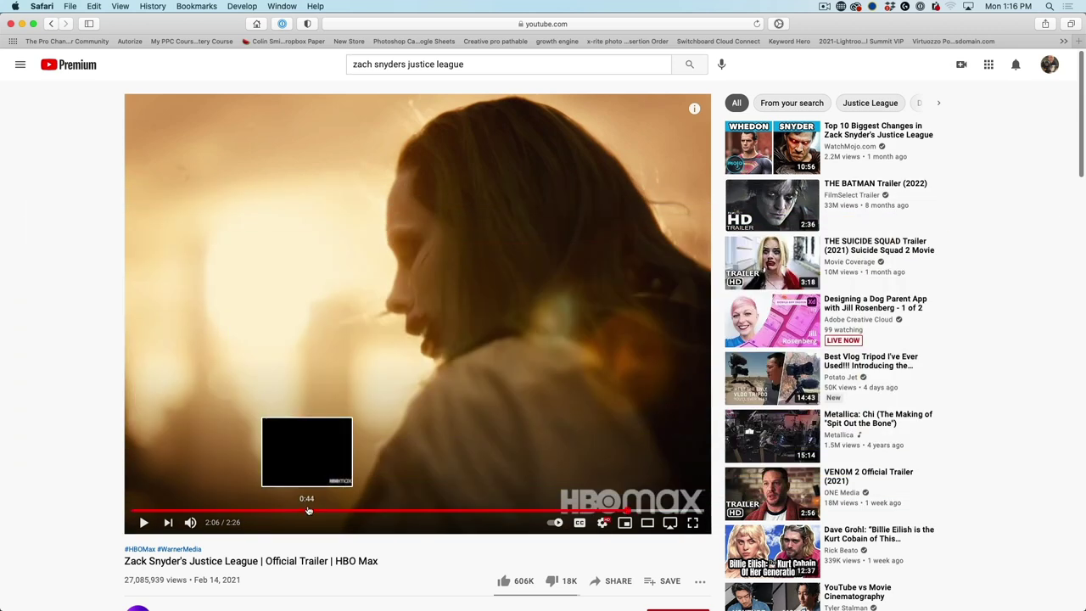
left_click(309, 510)
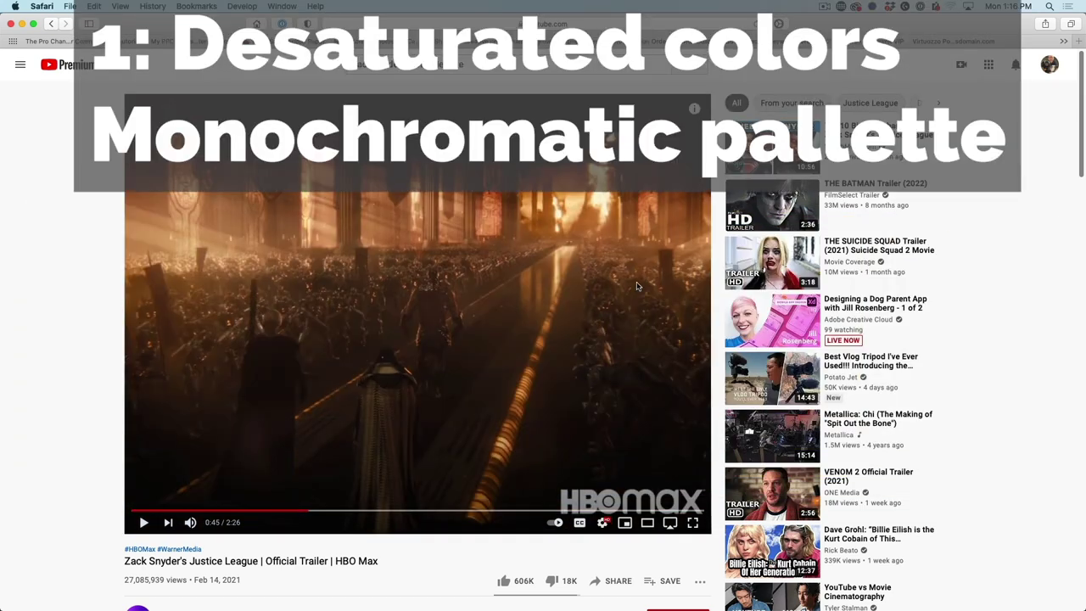
left_click(384, 510)
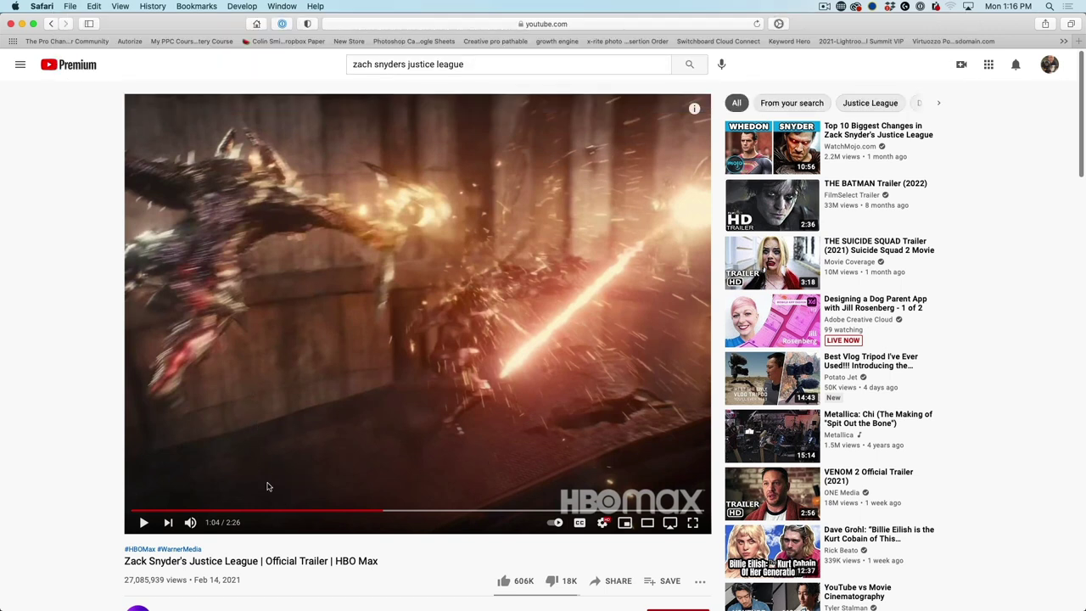
left_click(276, 509)
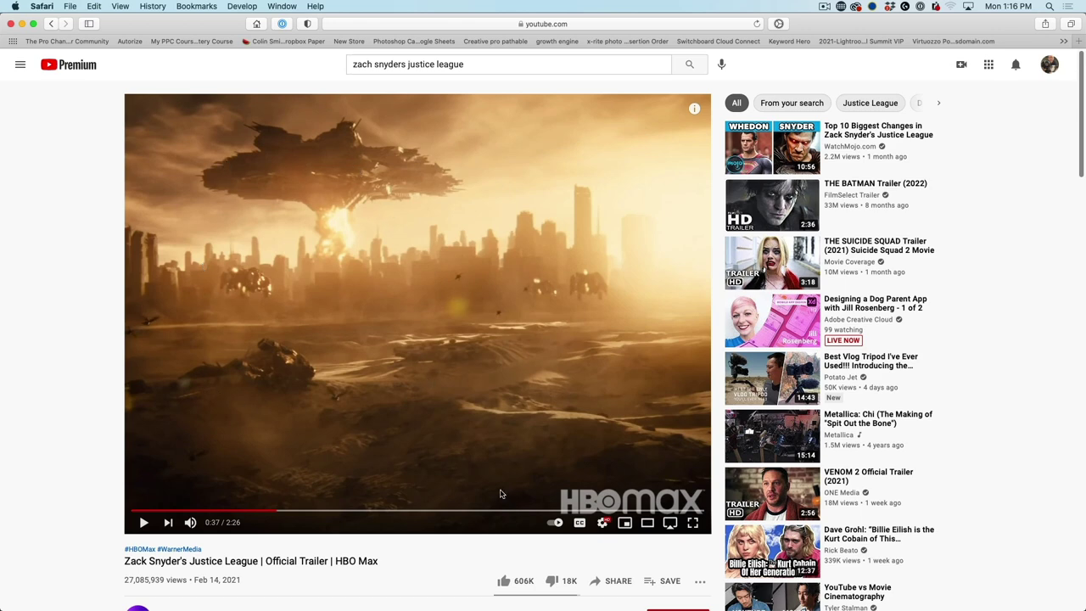
left_click(522, 510)
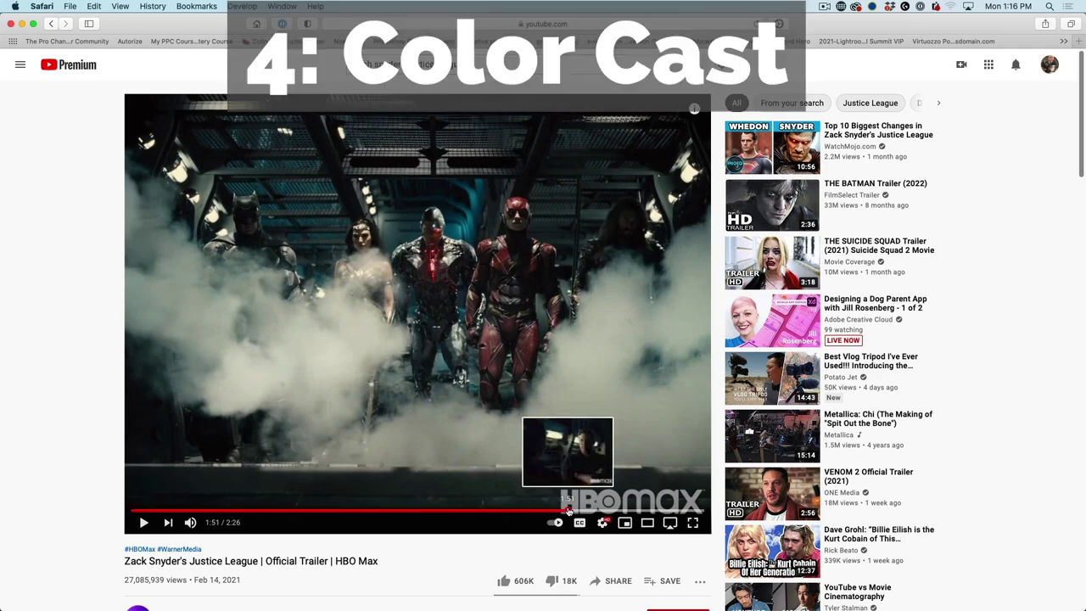
left_click(566, 510)
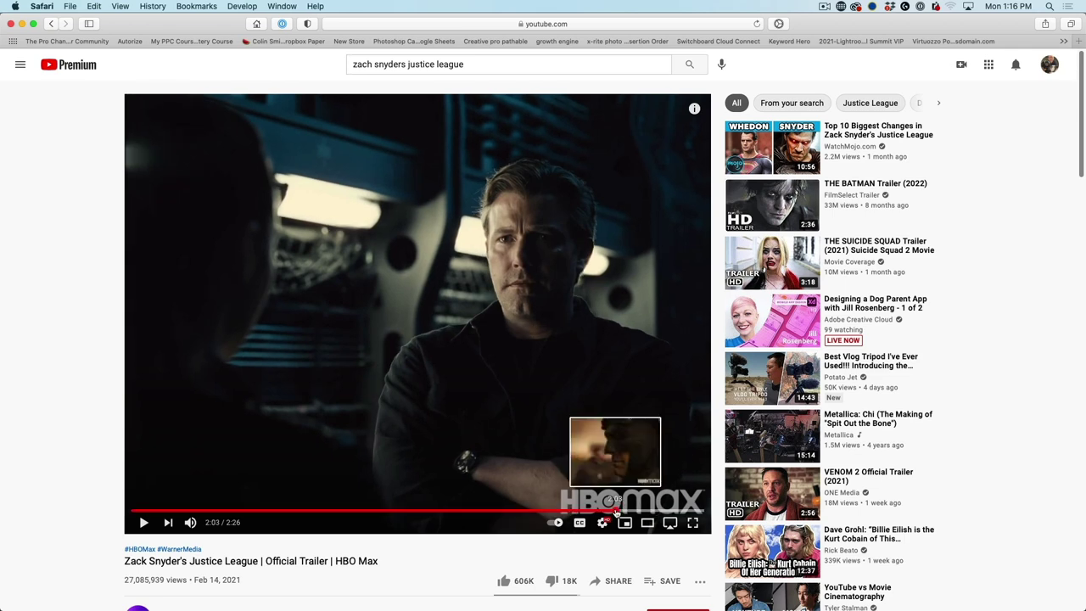
left_click(614, 510)
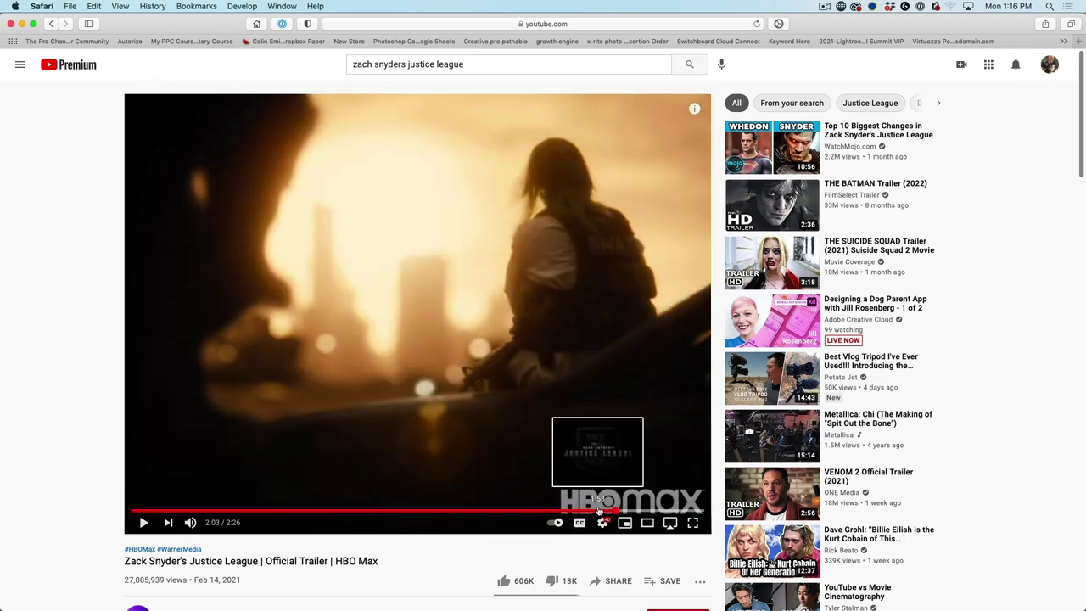
left_click(540, 509)
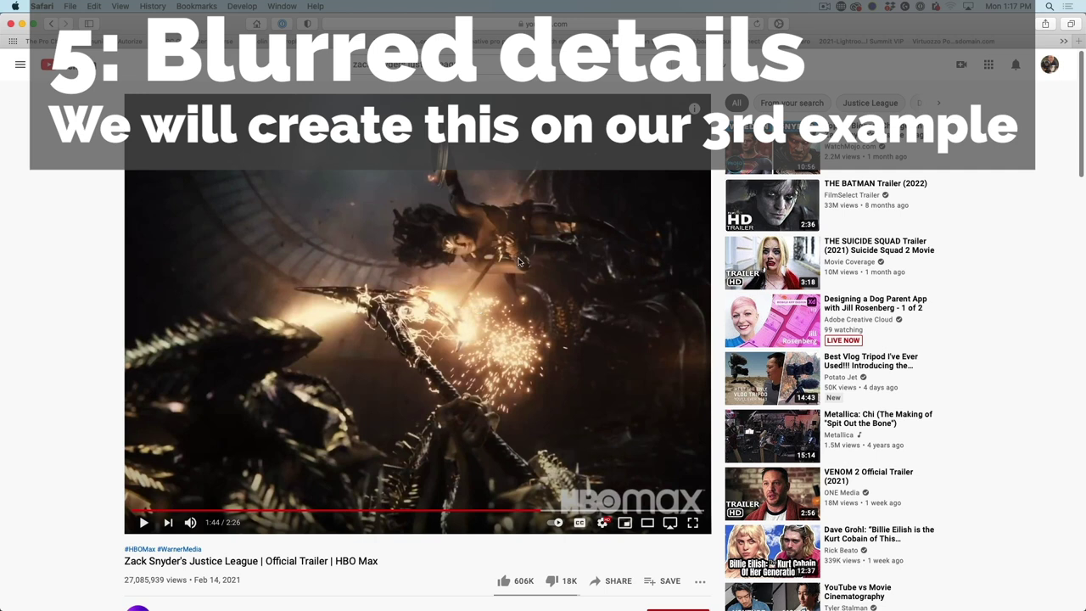
left_click(11, 23)
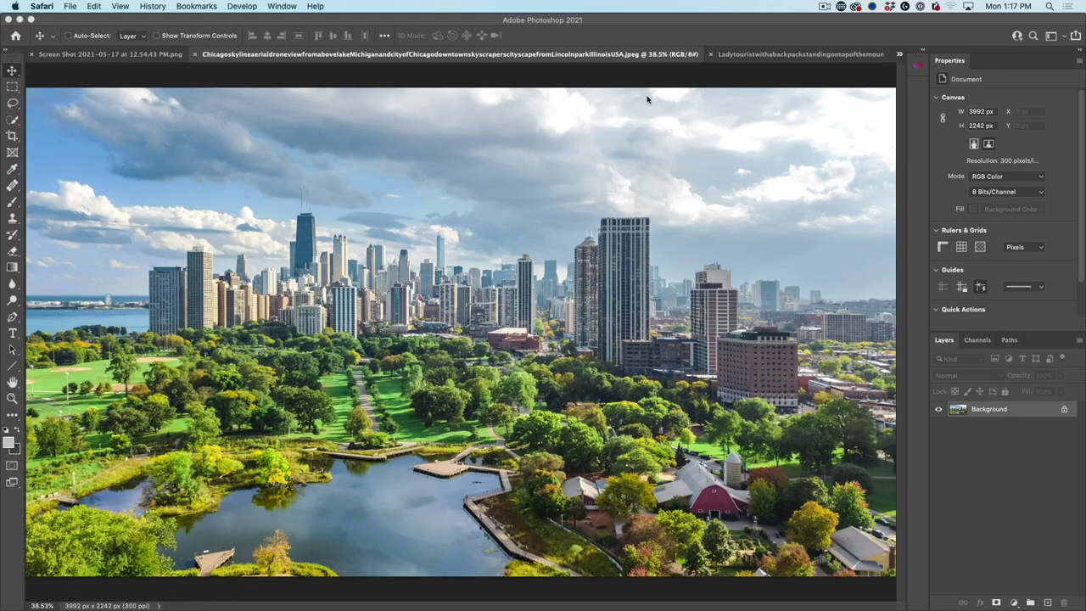
Step: Look over the backpacker and cinematic portrait documents, then return to the Chicago skyline
left_click(761, 37)
left_click(764, 53)
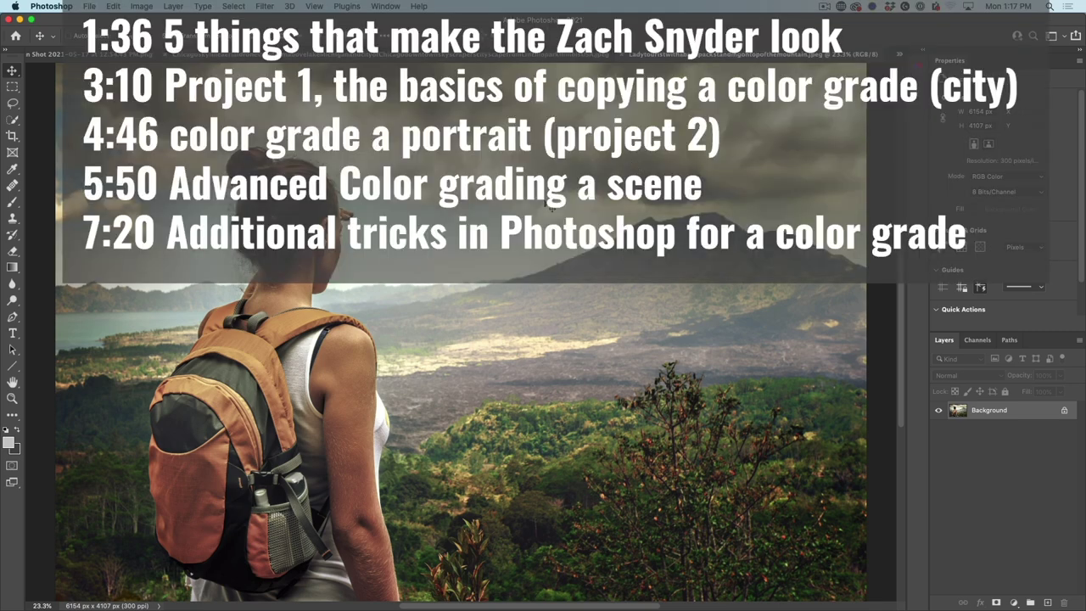
left_click(557, 56)
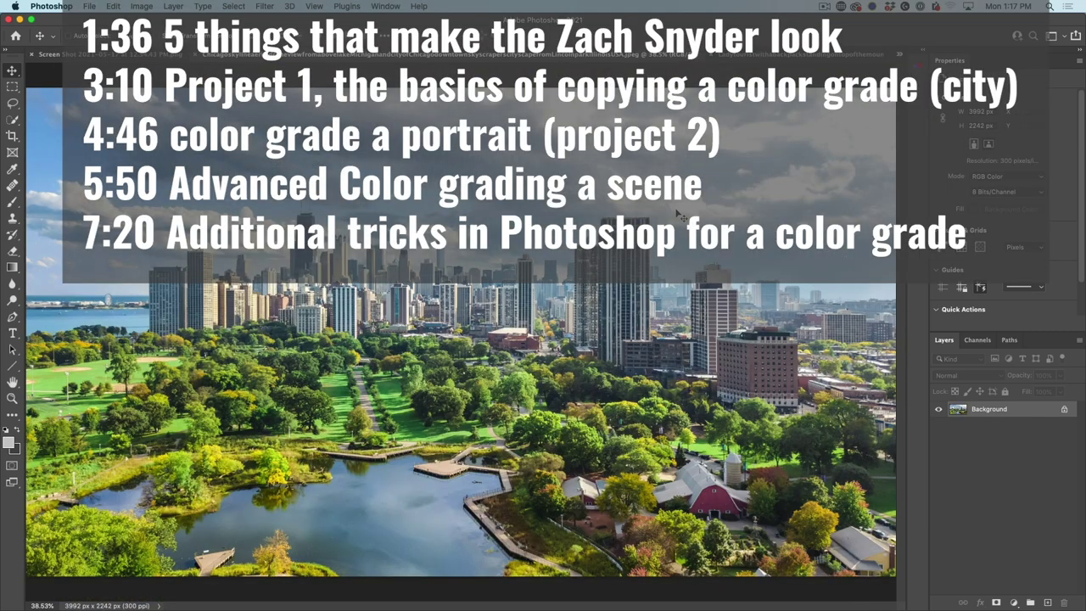
left_click(899, 57)
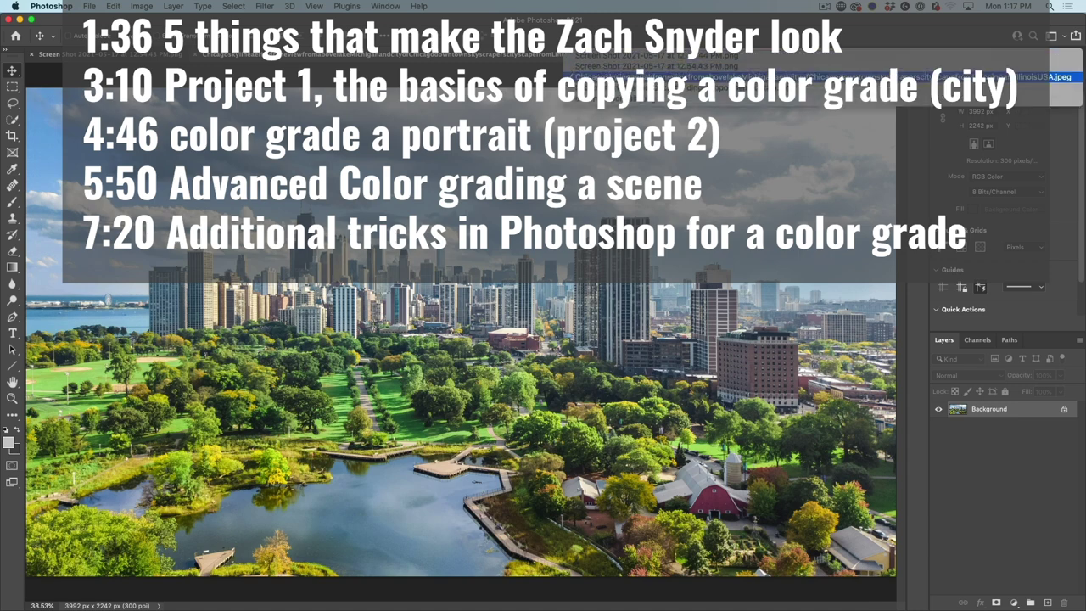
left_click(772, 253)
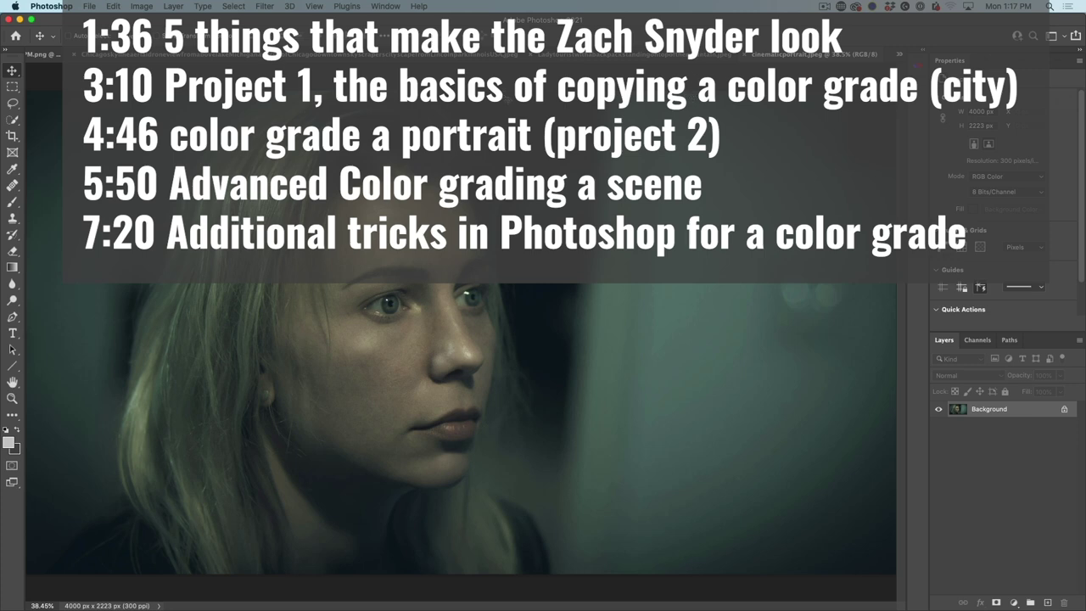
left_click(460, 57)
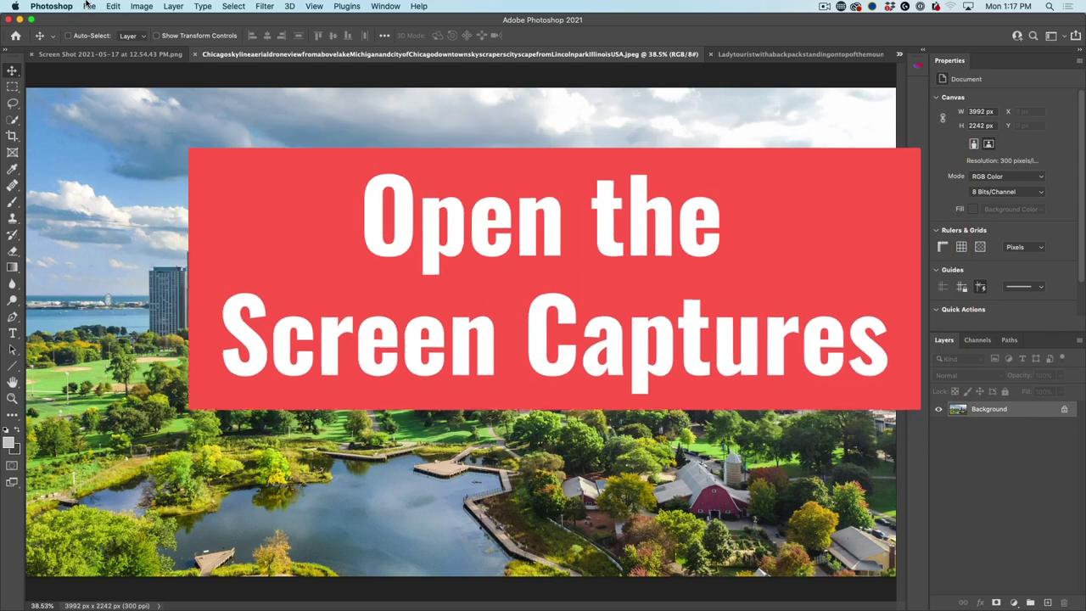
Step: Preview the trailer screenshots, open the 1.15.20 PM one, and return to the Chicago image
left_click(88, 6)
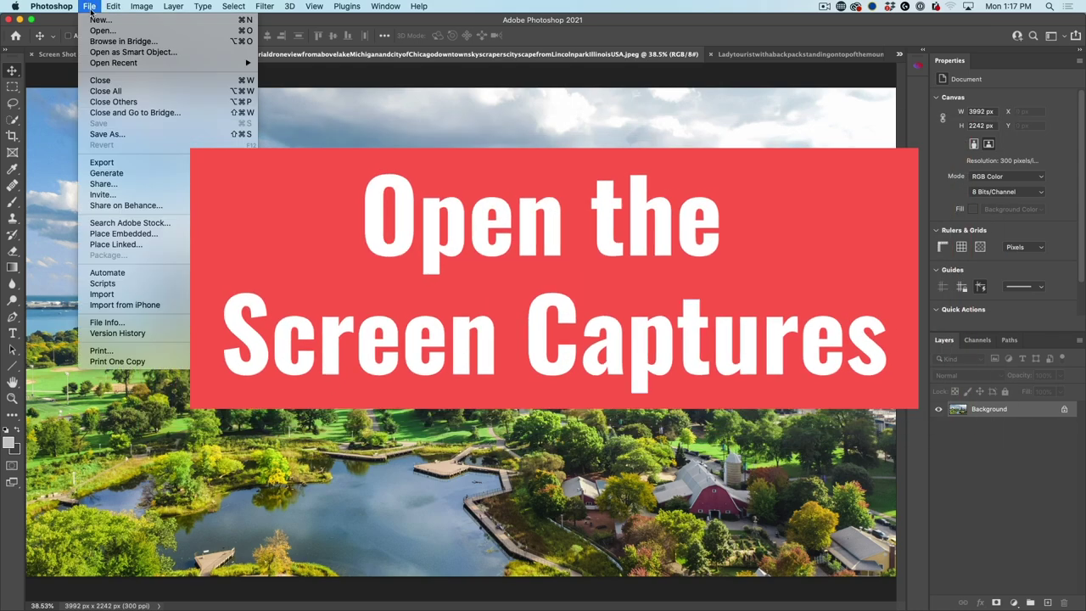
left_click(100, 31)
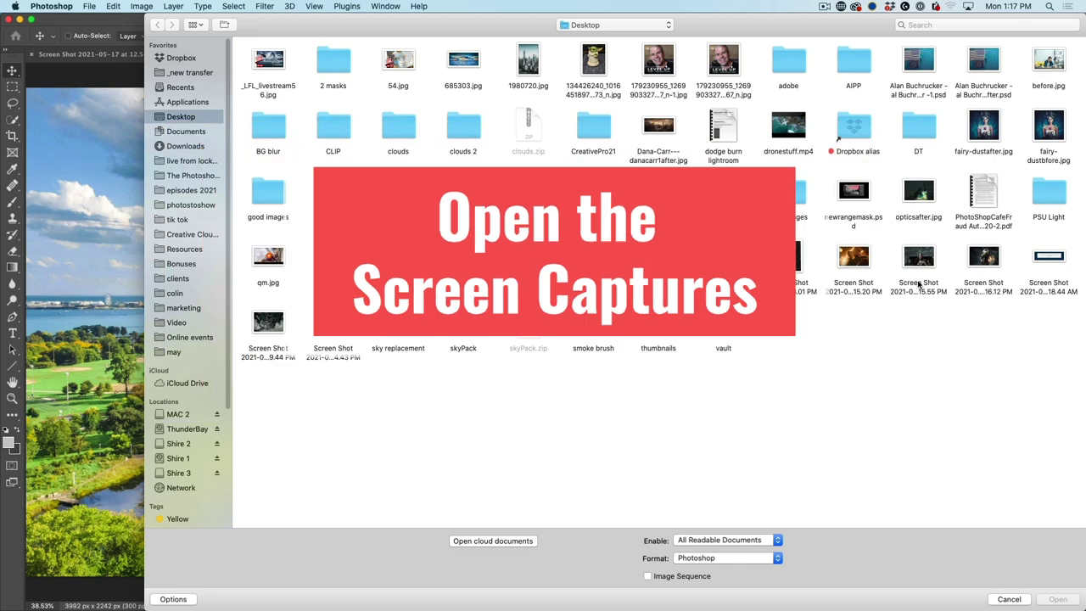
left_click(947, 288)
key("space")
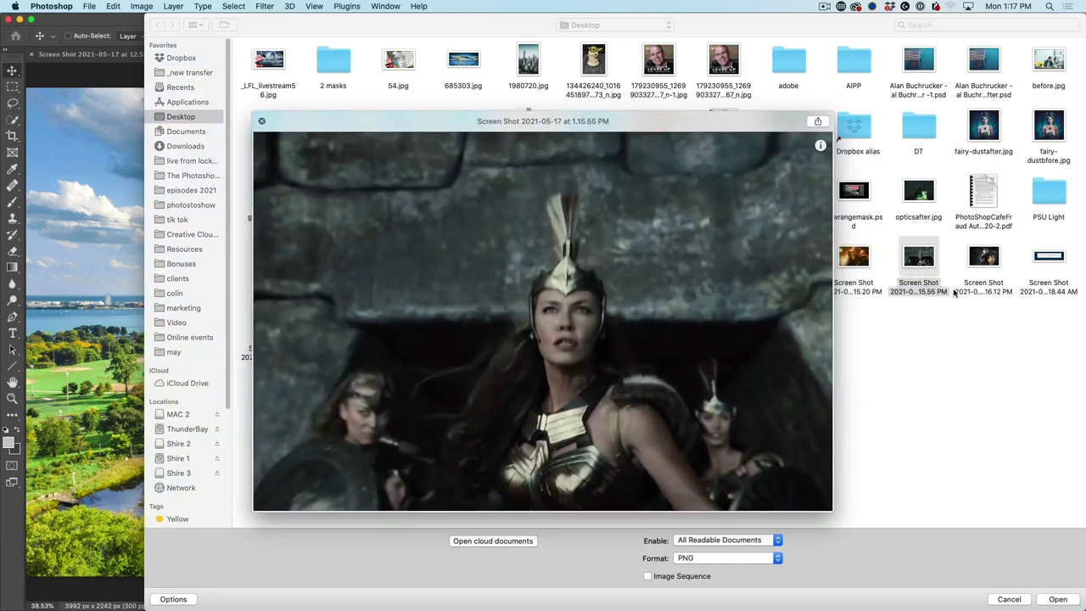
key("Left")
key("Right")
key("Right")
key("Left")
key("Left")
key("space")
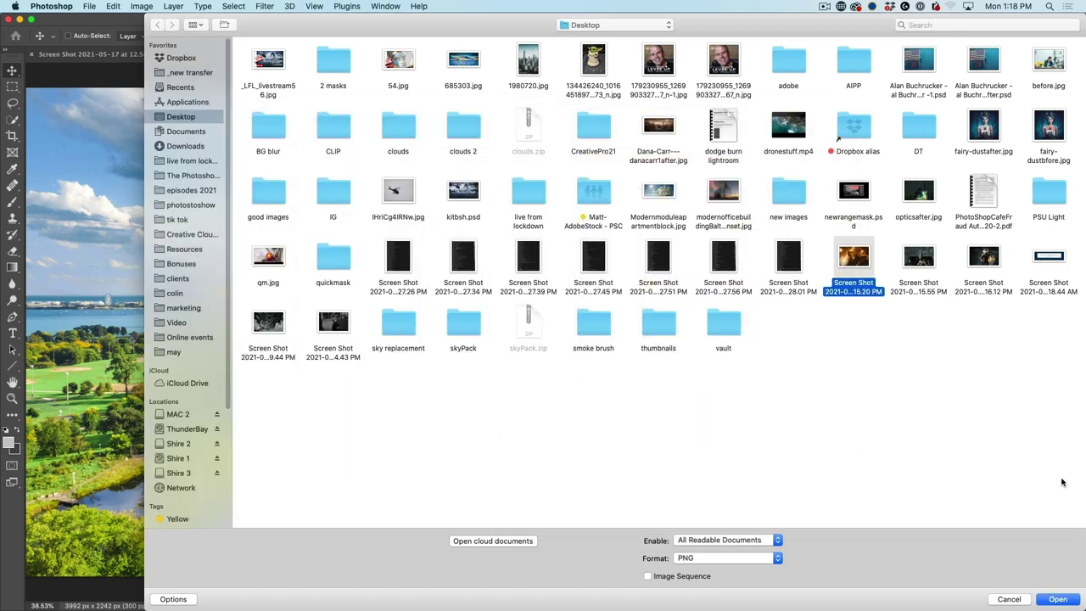
left_click(1057, 601)
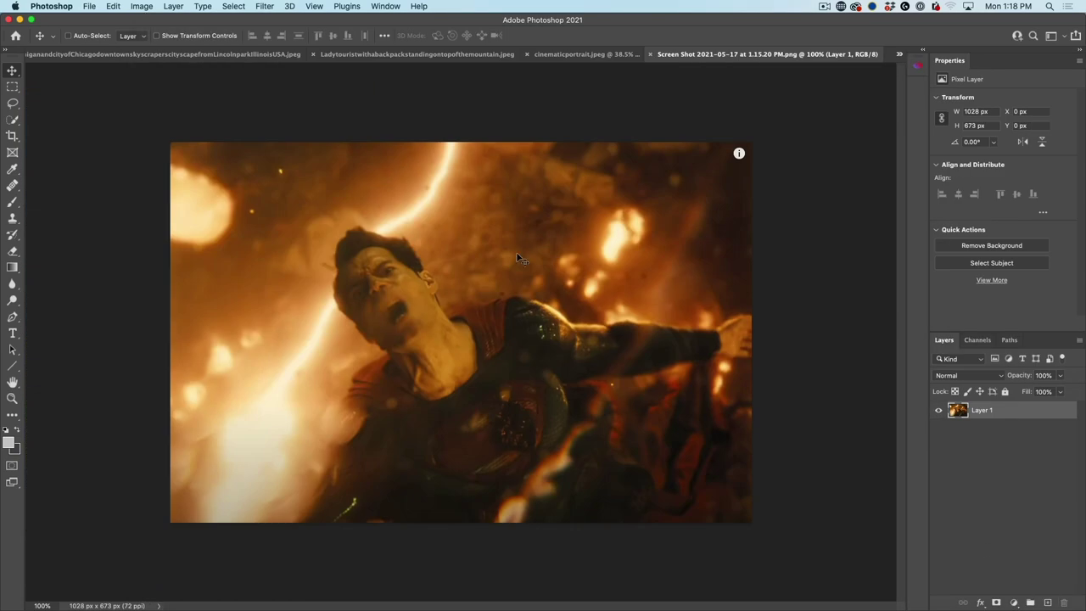
left_click(124, 56)
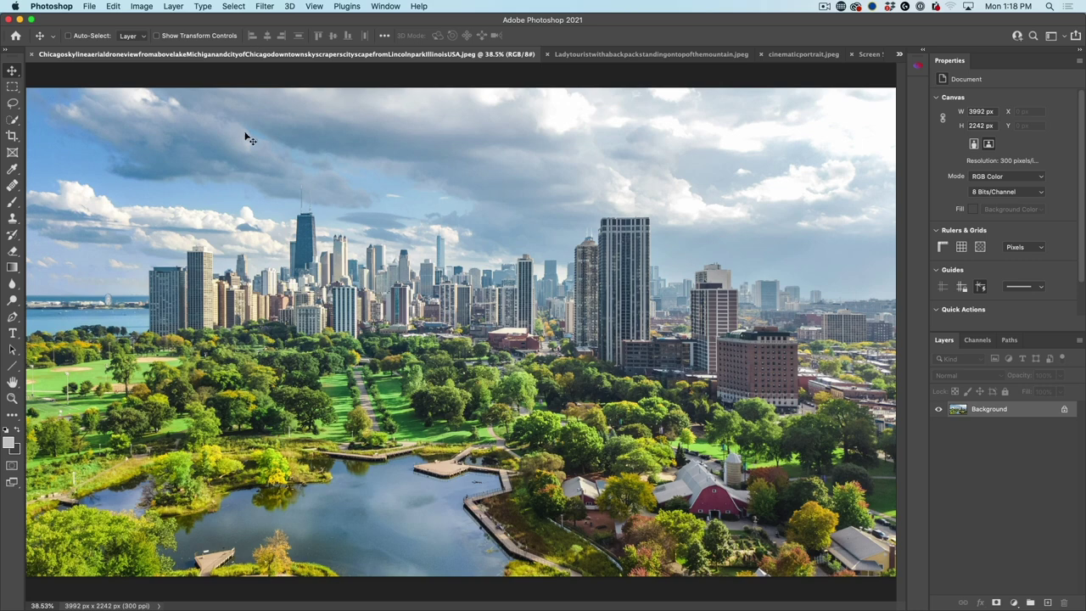
Step: Tile all open documents side by side with Window > Arrange > Tile
left_click(383, 6)
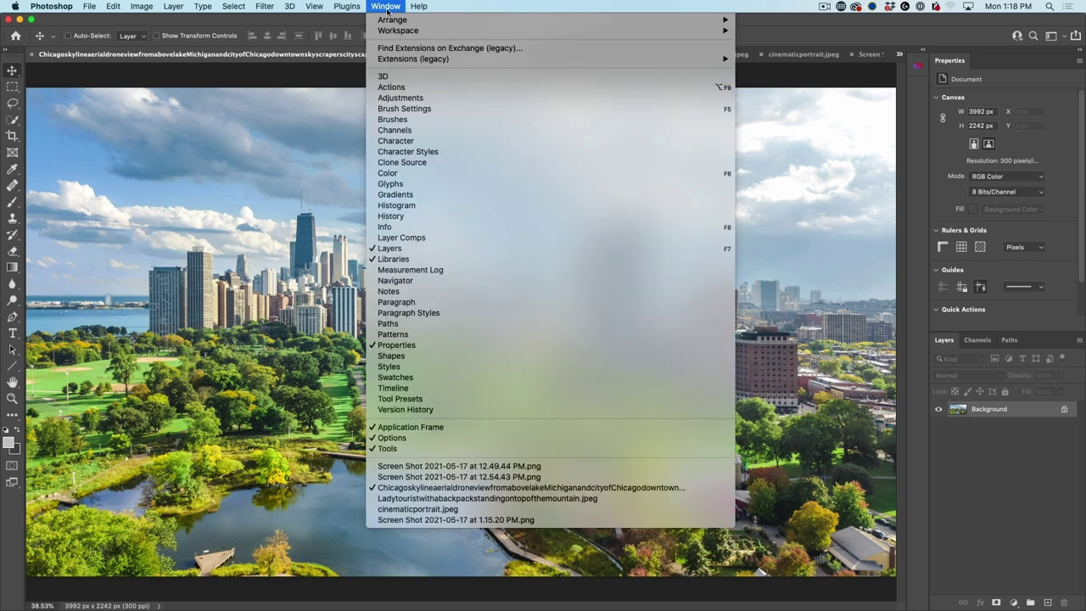
mouse_move(394, 20)
left_click(217, 147)
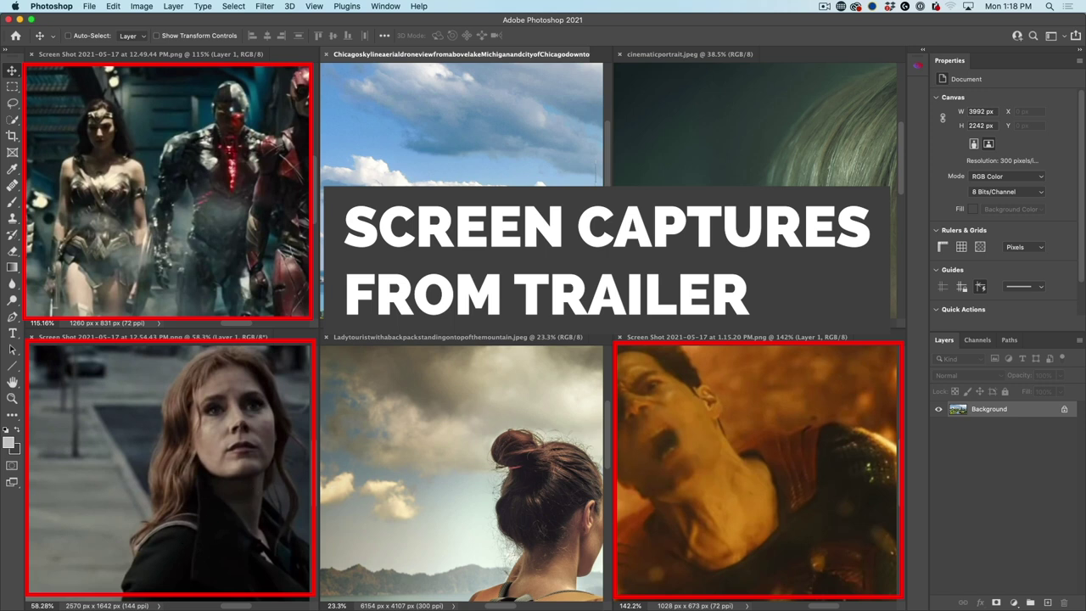
Step: Consolidate all documents back into tabs and show the Image > Adjustments list
left_click(380, 6)
mouse_move(390, 19)
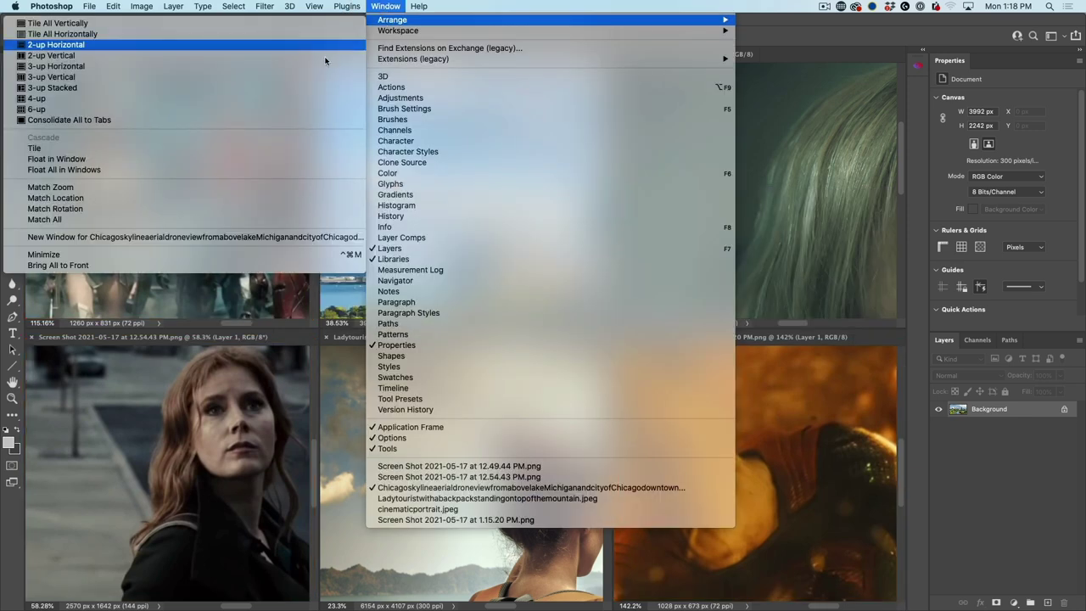
left_click(260, 123)
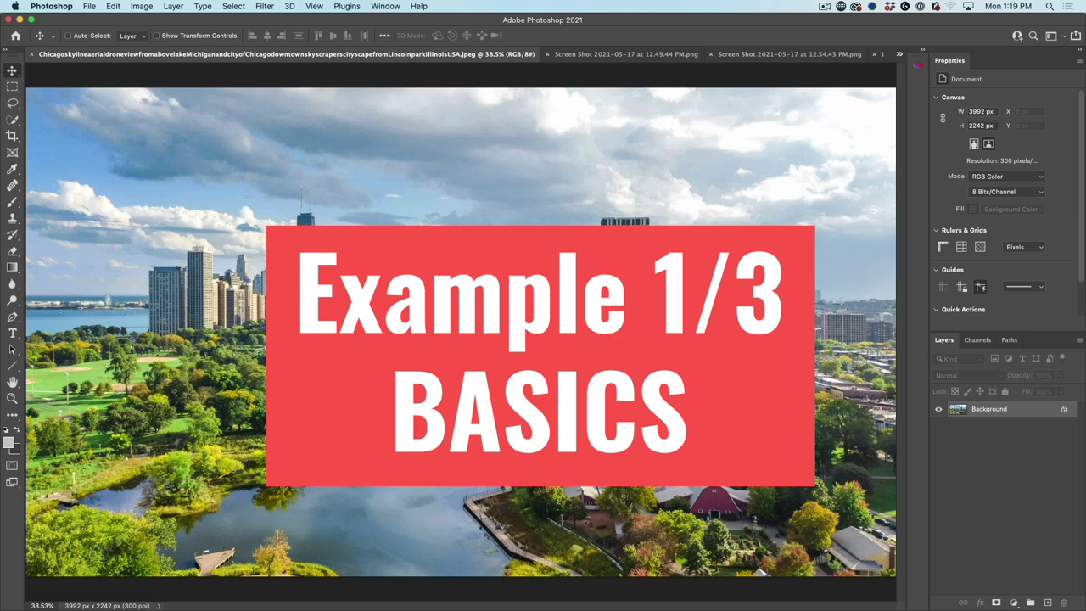
left_click(140, 6)
mouse_move(156, 39)
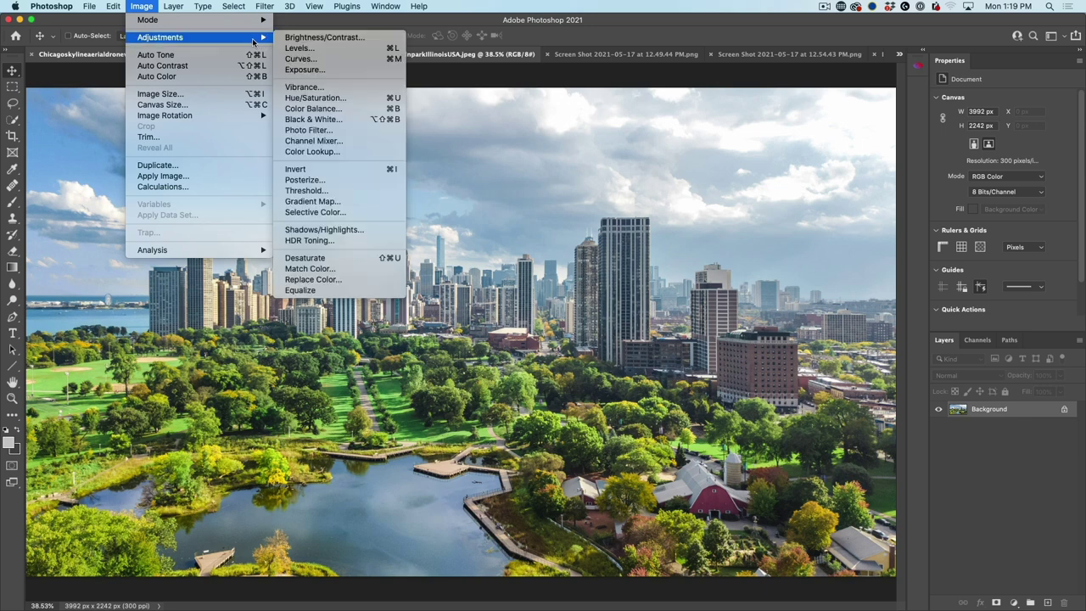
Step: In Match Color, try the 1.15.20 PM and 12.54.43 PM screenshots as source, then settle on 12.49.44 PM
left_click(366, 271)
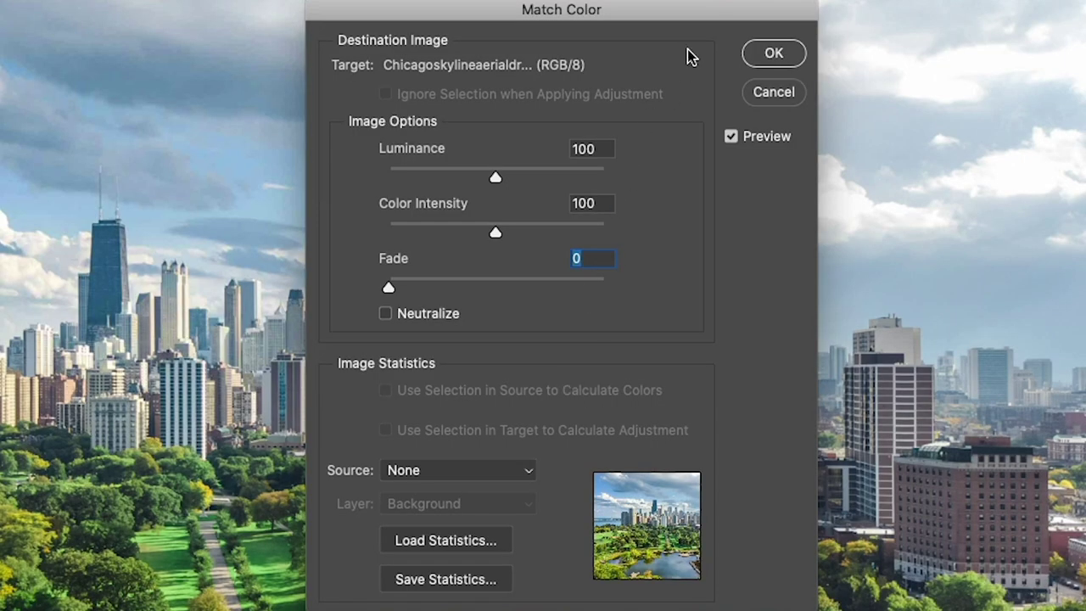
left_click(405, 471)
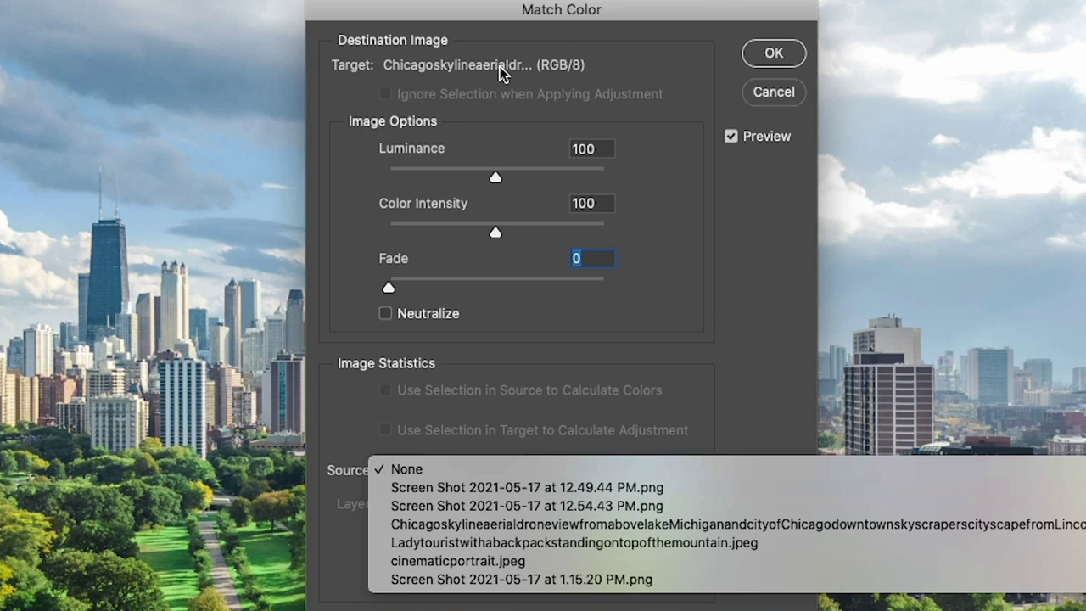
left_click(498, 581)
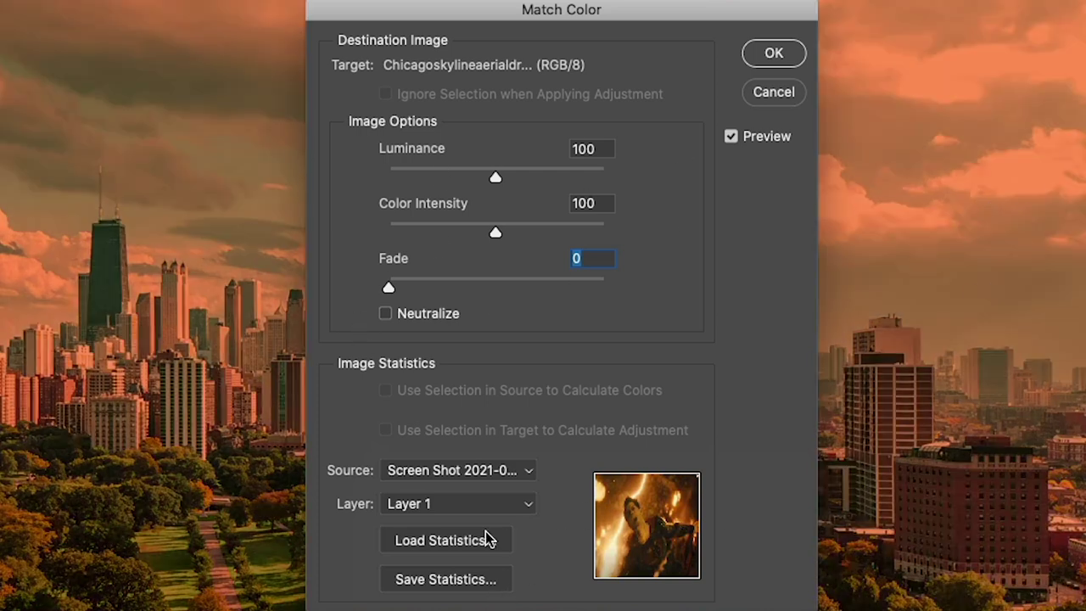
left_click(461, 471)
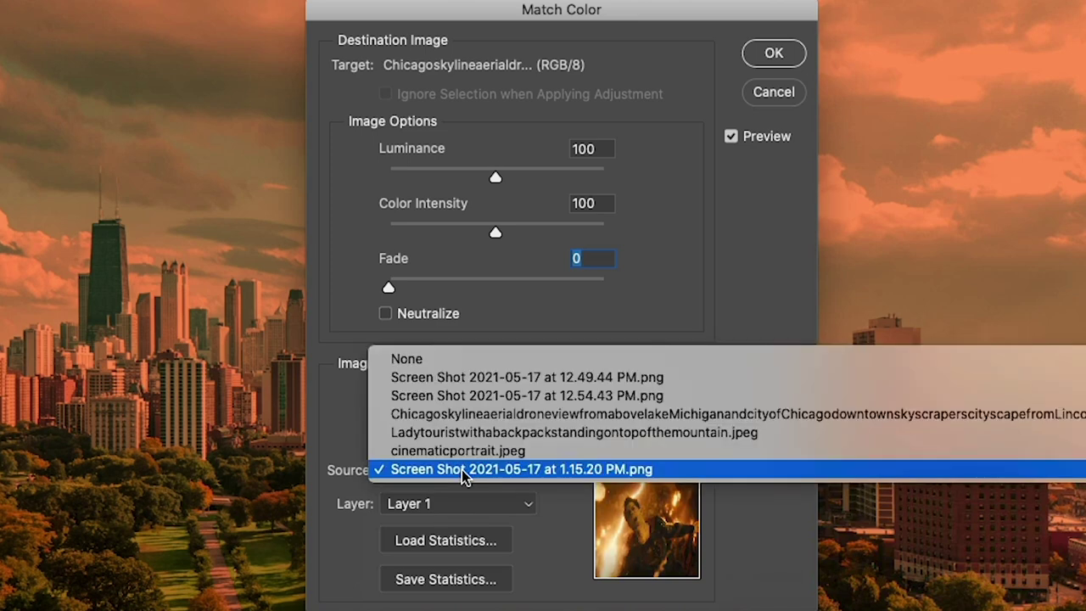
left_click(476, 399)
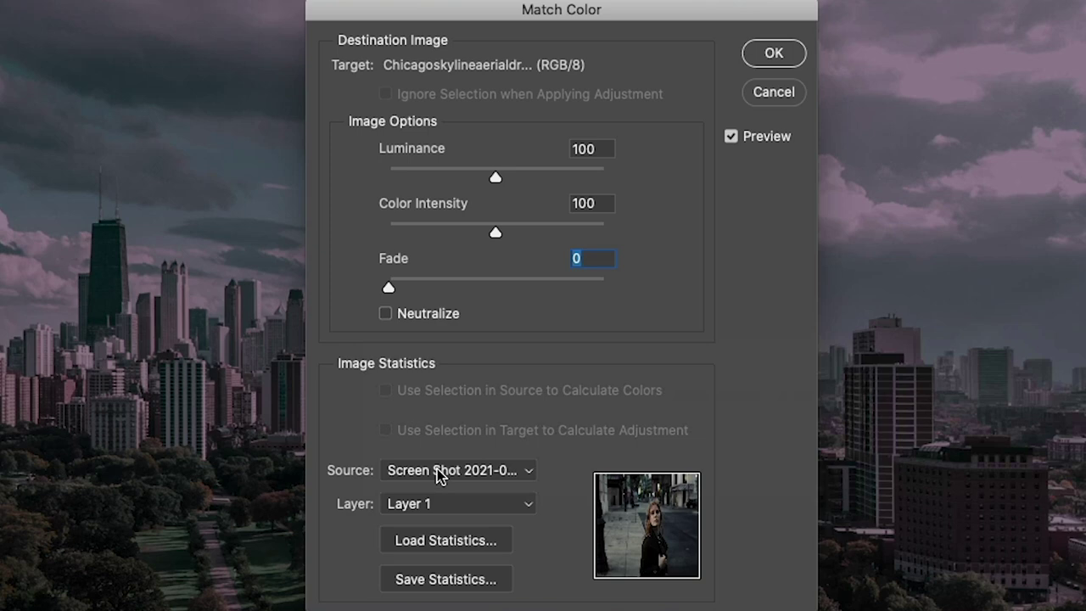
left_click(437, 468)
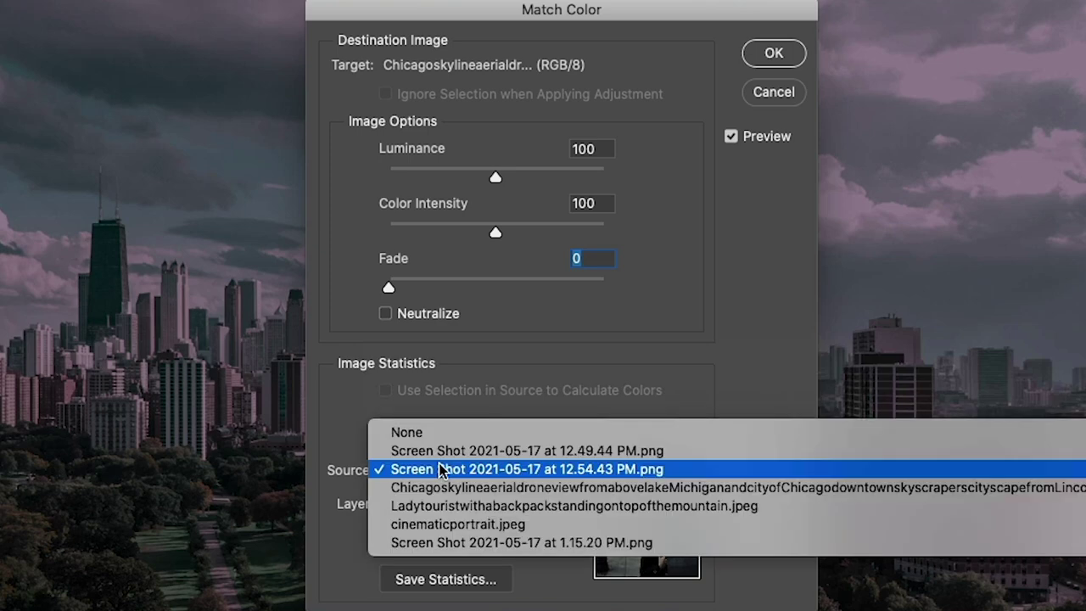
left_click(446, 449)
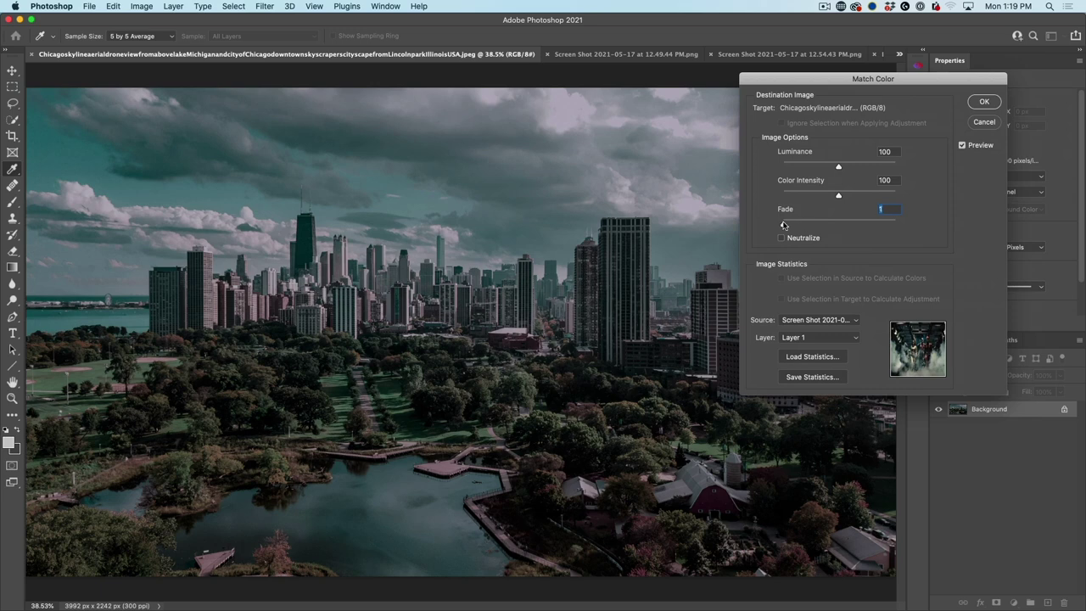
Step: Set Match Color Fade to 33, Color Intensity to 75 and Luminance to 84, and apply
left_click_drag(783, 225, 820, 224)
left_click_drag(889, 224, 777, 227)
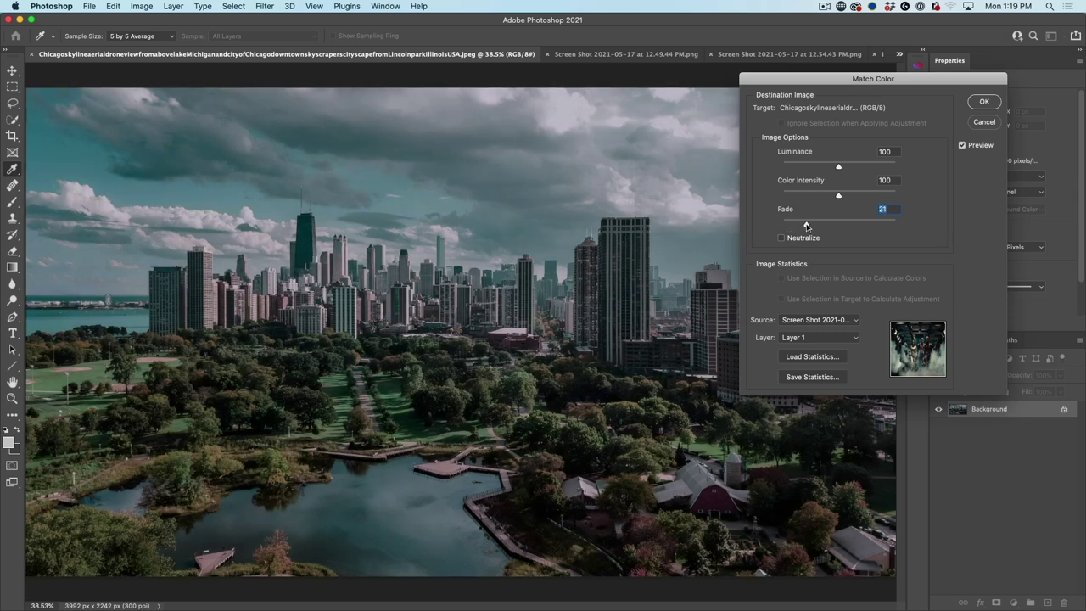
mouse_move(806, 225)
left_mouse_down()
mouse_move(830, 225)
mouse_move(819, 226)
left_mouse_up()
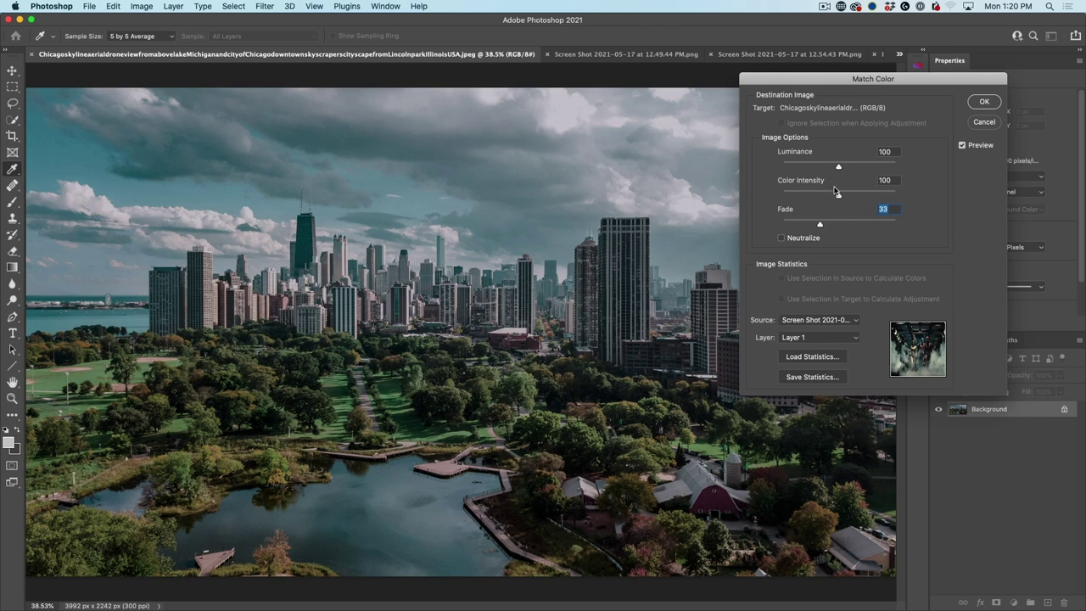
left_click_drag(836, 197, 822, 196)
left_click(823, 198)
left_click_drag(824, 198, 824, 198)
mouse_move(836, 167)
left_mouse_down()
mouse_move(854, 168)
mouse_move(829, 168)
left_mouse_up()
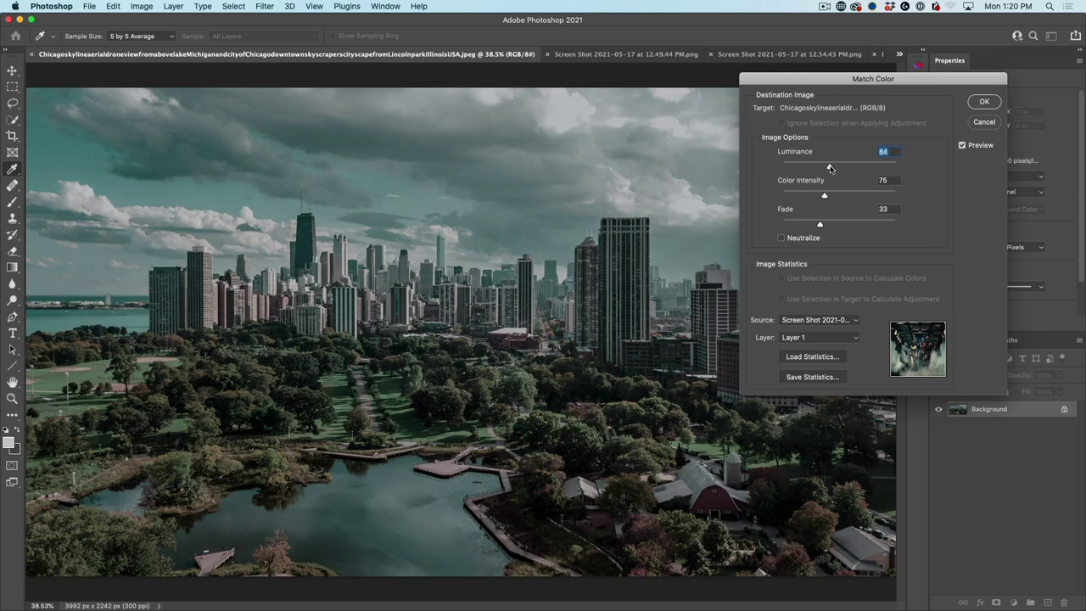
left_click(985, 102)
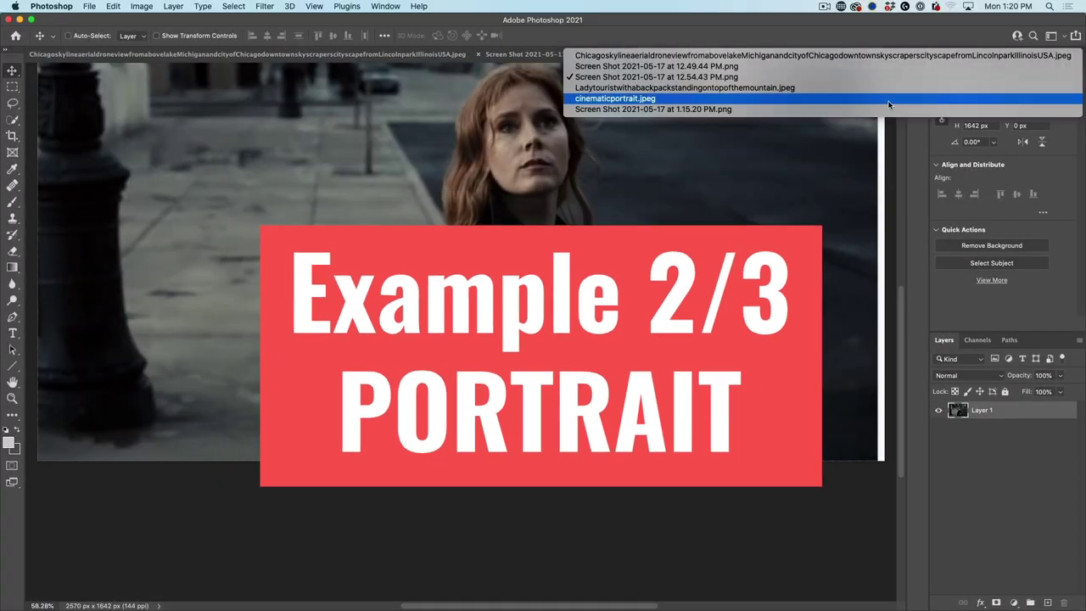
Step: Switch to cinematicportrait.jpeg and open Image > Adjustments > Match Color
scroll(602, 363, "down", 3)
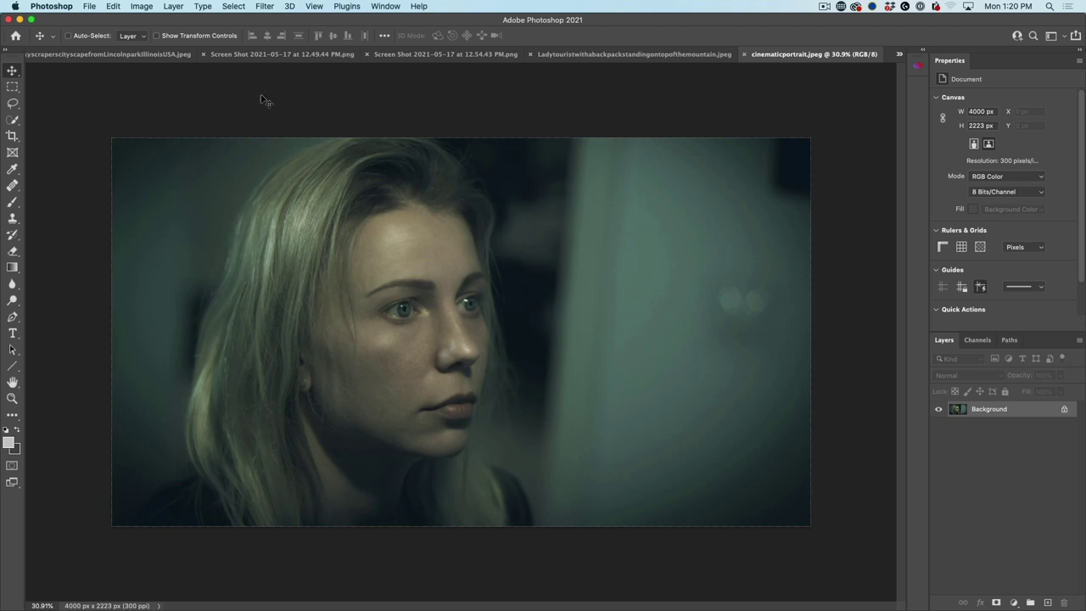
left_click(144, 7)
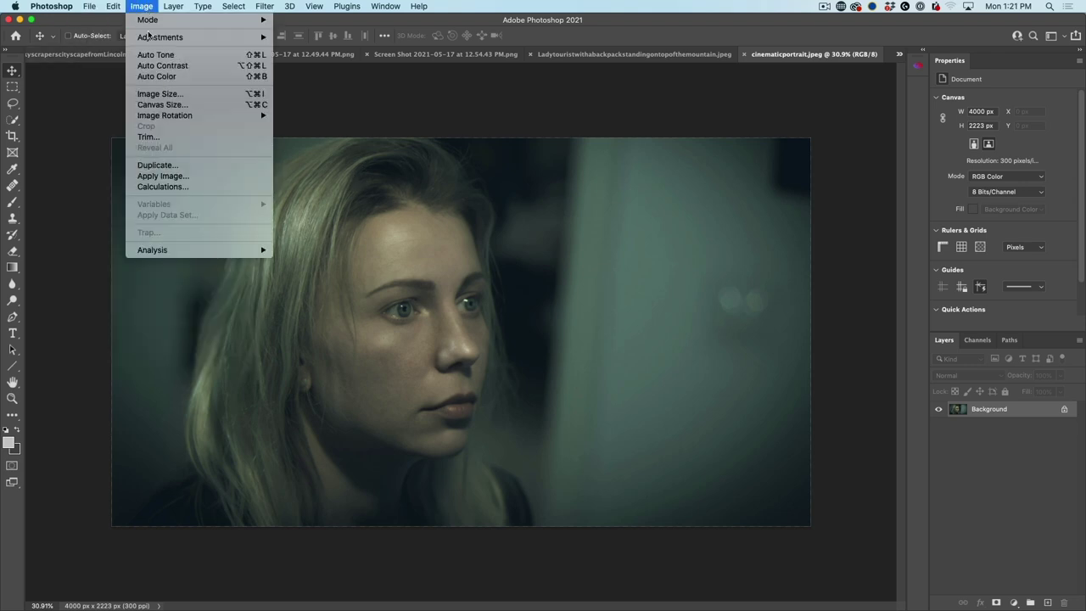
mouse_move(173, 41)
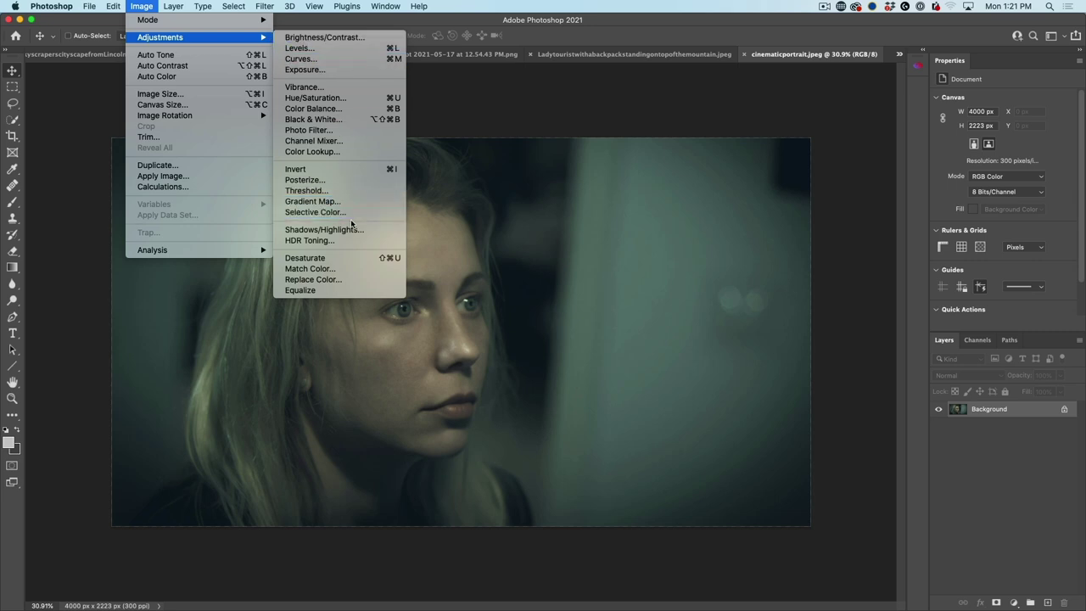
left_click(360, 268)
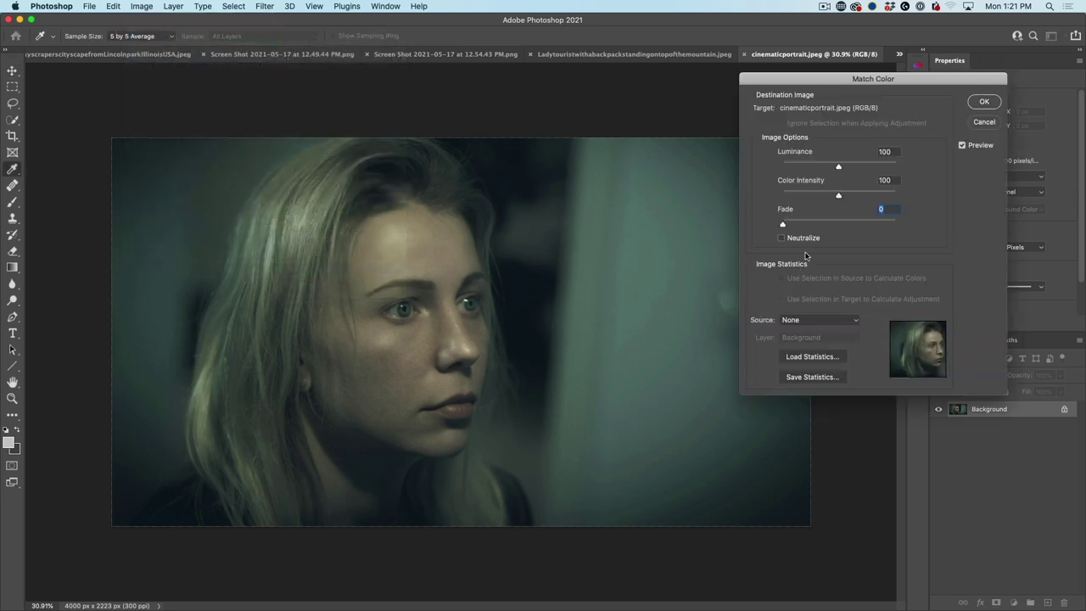
Step: Compare the 12.49.44 PM and 12.54.43 PM screenshots as source, ending on 12.49.44 PM
left_click(847, 321)
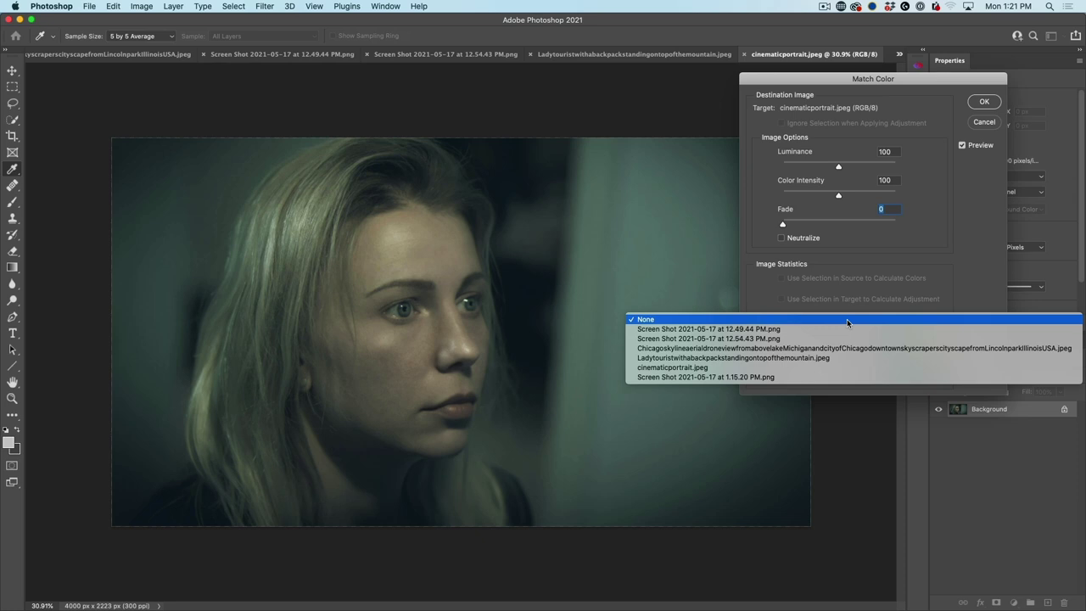
left_click(822, 329)
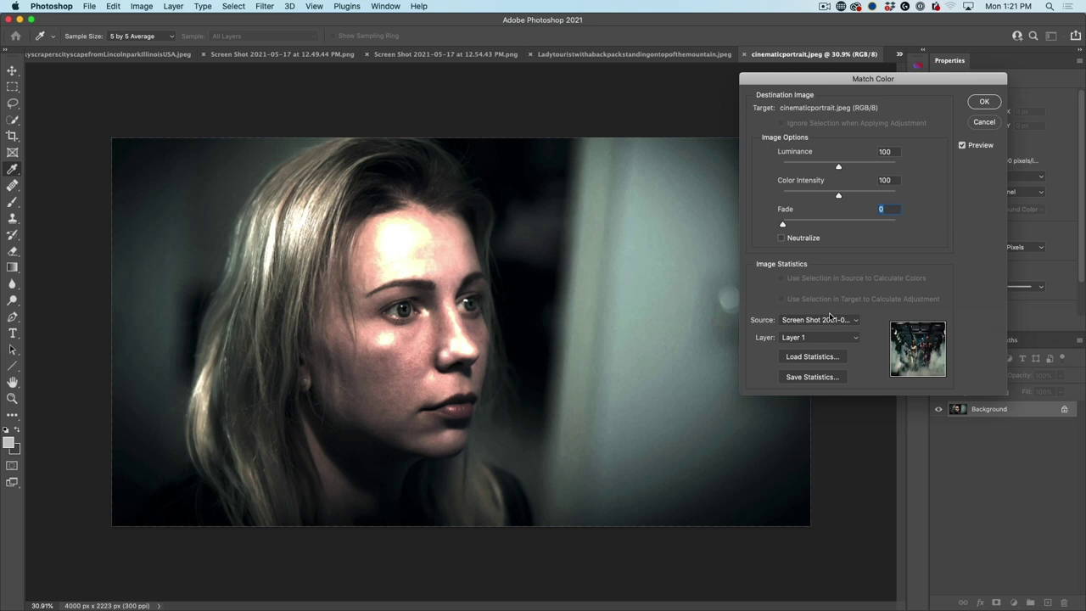
left_click(831, 318)
left_click(829, 329)
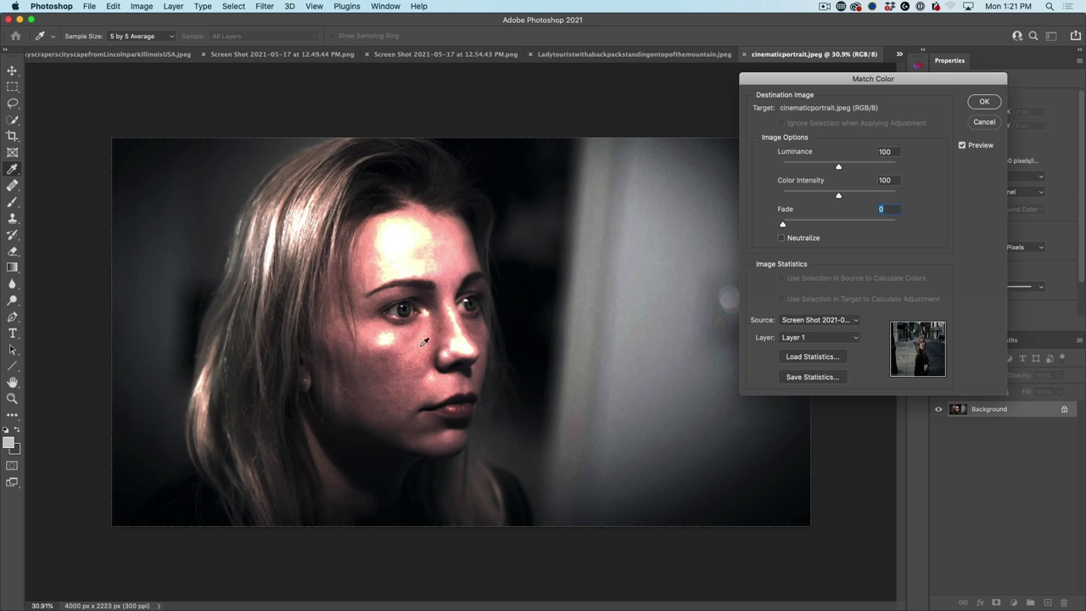
left_click(803, 337)
left_click(802, 336)
left_click(819, 322)
left_click(827, 310)
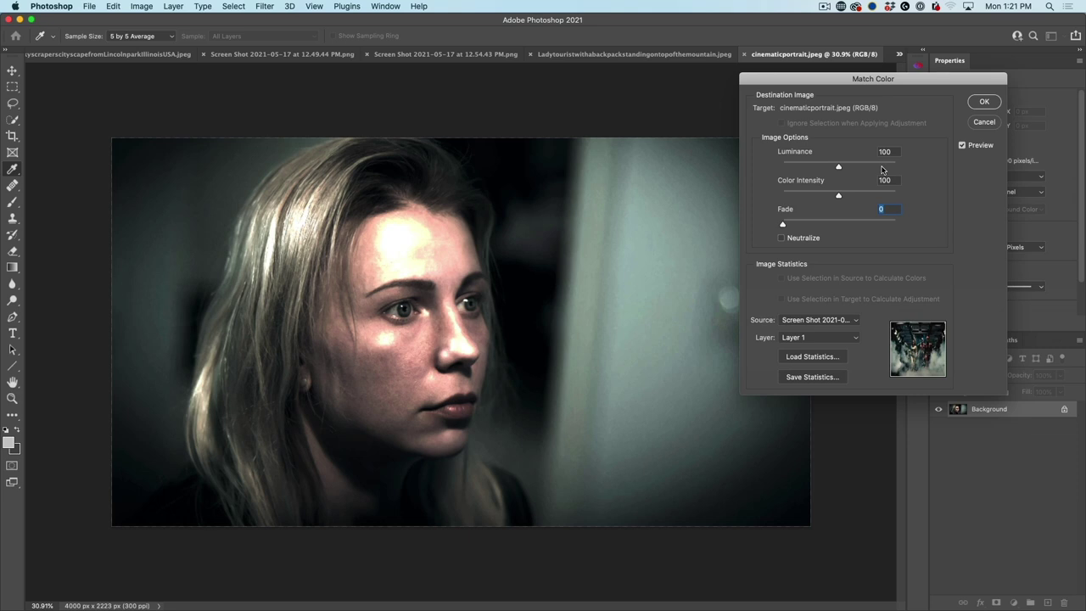
Step: Set the portrait's Fade to 49, Luminance to 59 and Color Intensity to 80, and apply
left_click_drag(784, 225, 800, 223)
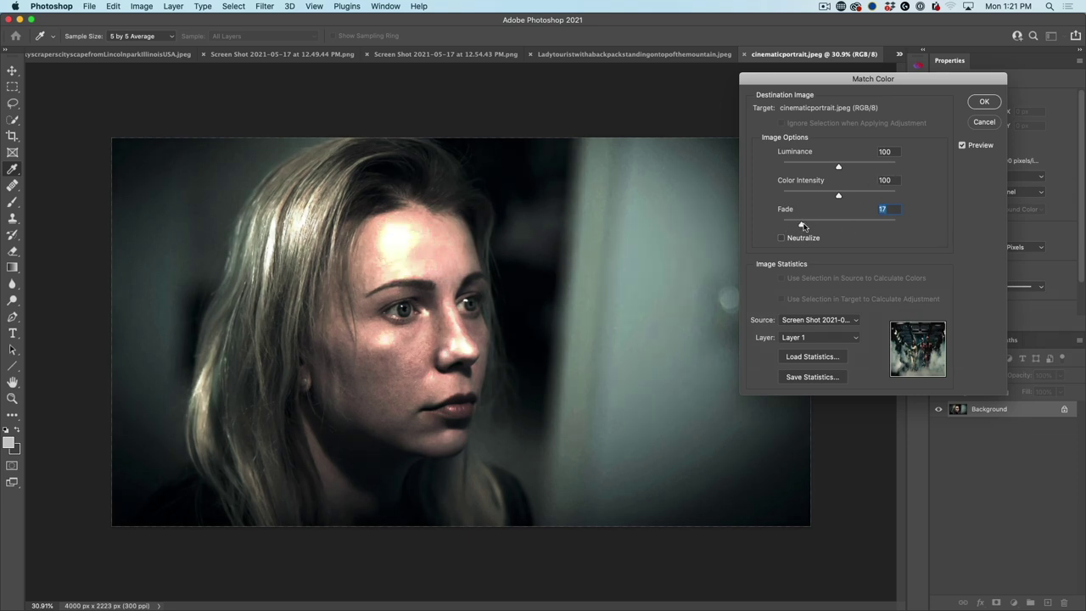
left_click_drag(802, 225, 805, 225)
left_click(823, 224)
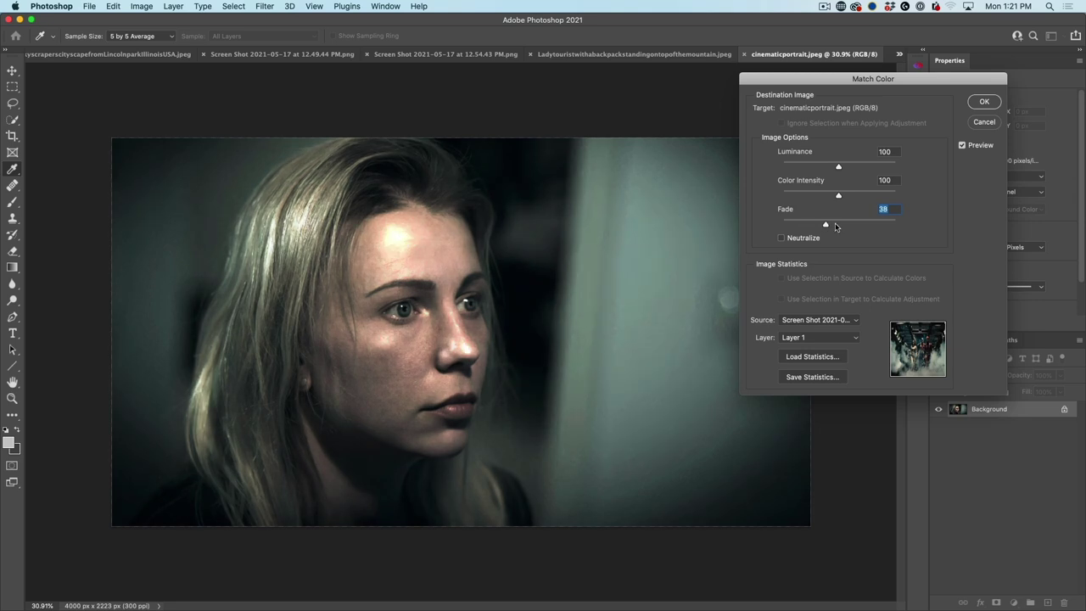
left_click(836, 225)
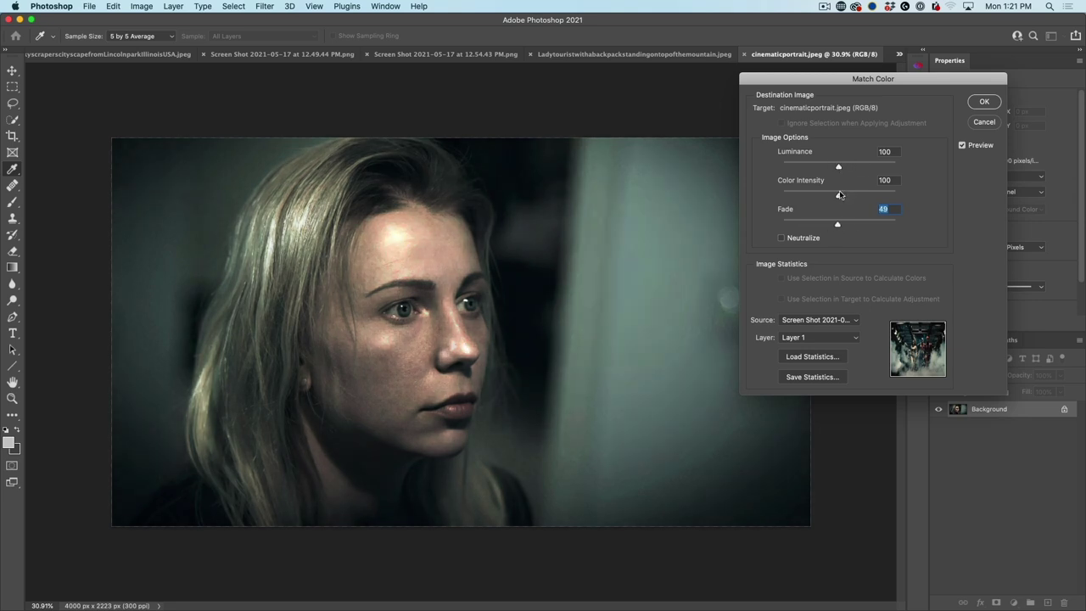
left_click_drag(838, 196, 816, 166)
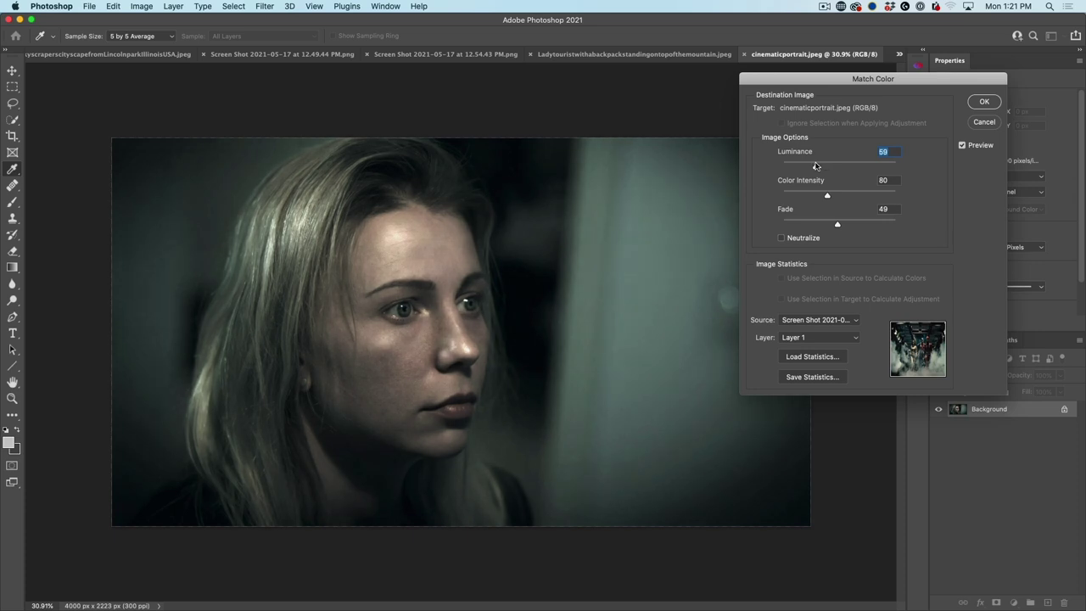
left_click(984, 102)
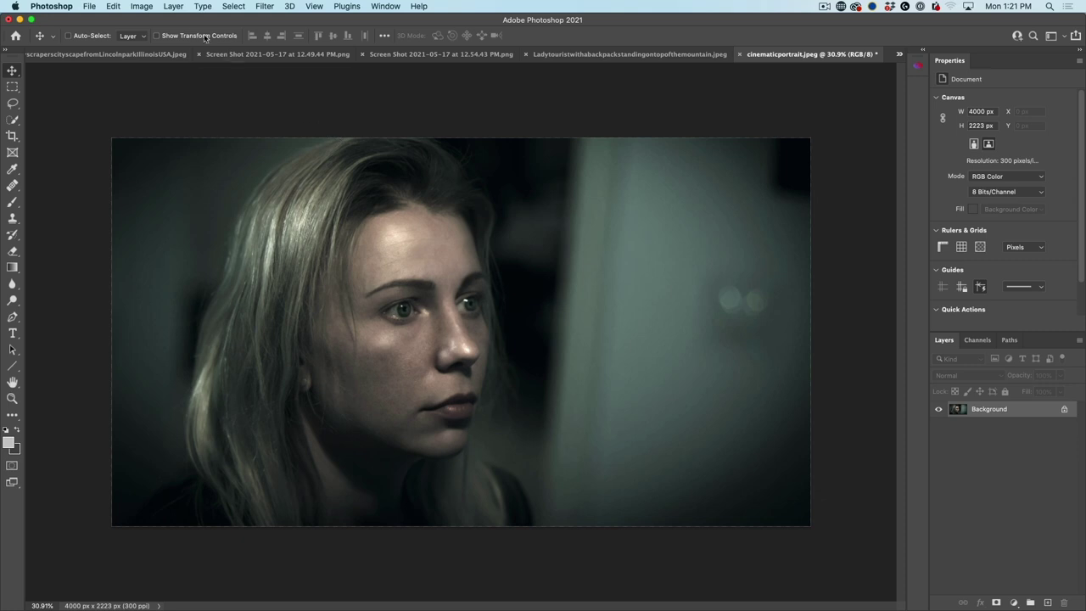
Step: Undo the Match Color applied to the portrait from the Edit menu
left_click(137, 6)
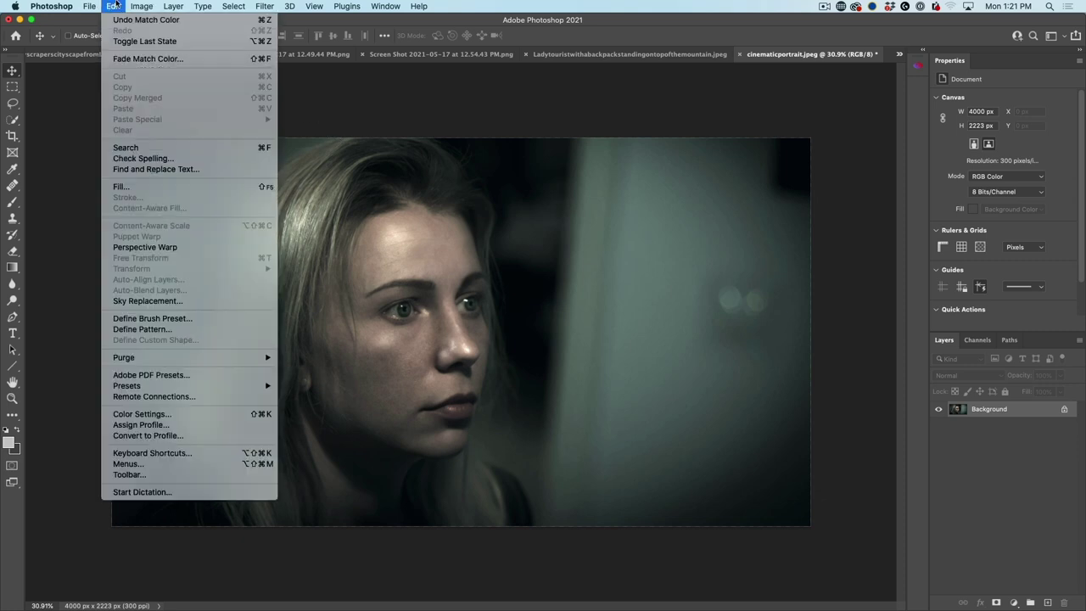
left_click(128, 20)
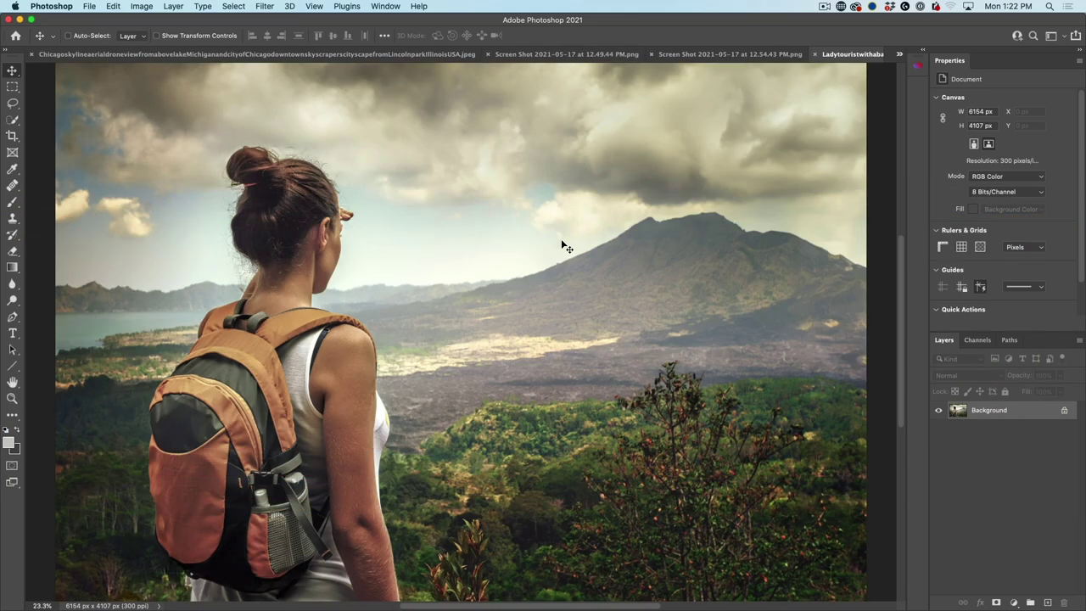
Step: Open Match Color for the backpacker photo and use Screen Shot 12.49.44 PM.png as the source
left_click(138, 6)
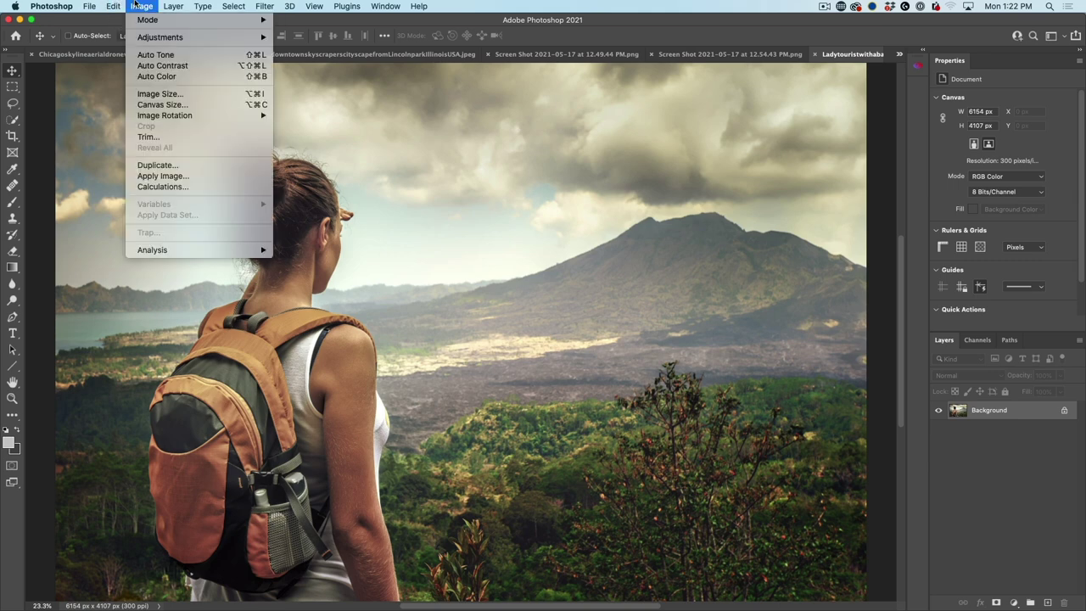
mouse_move(160, 37)
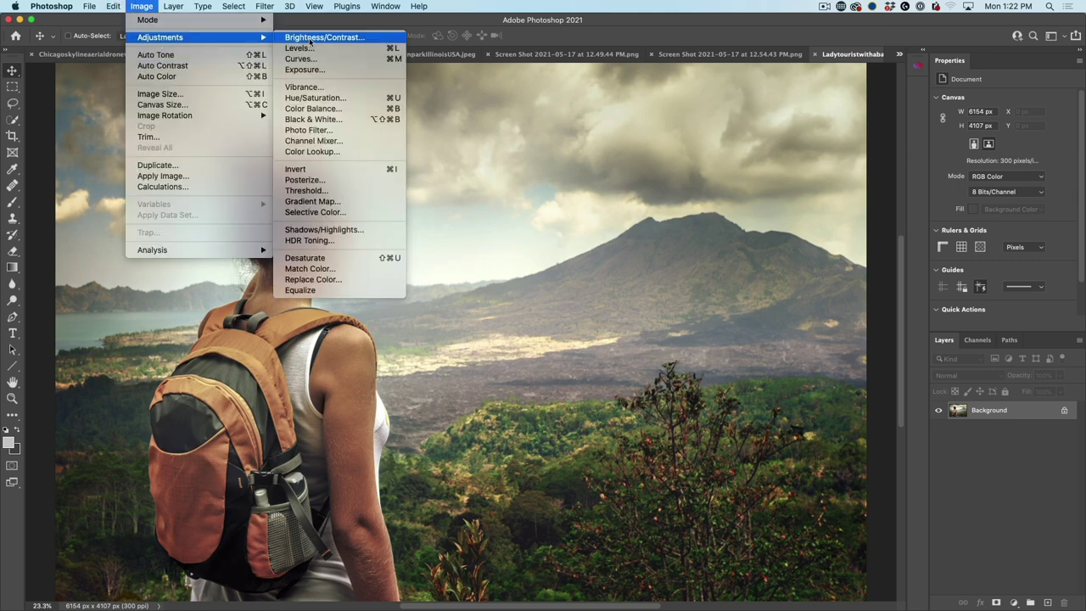
left_click(371, 269)
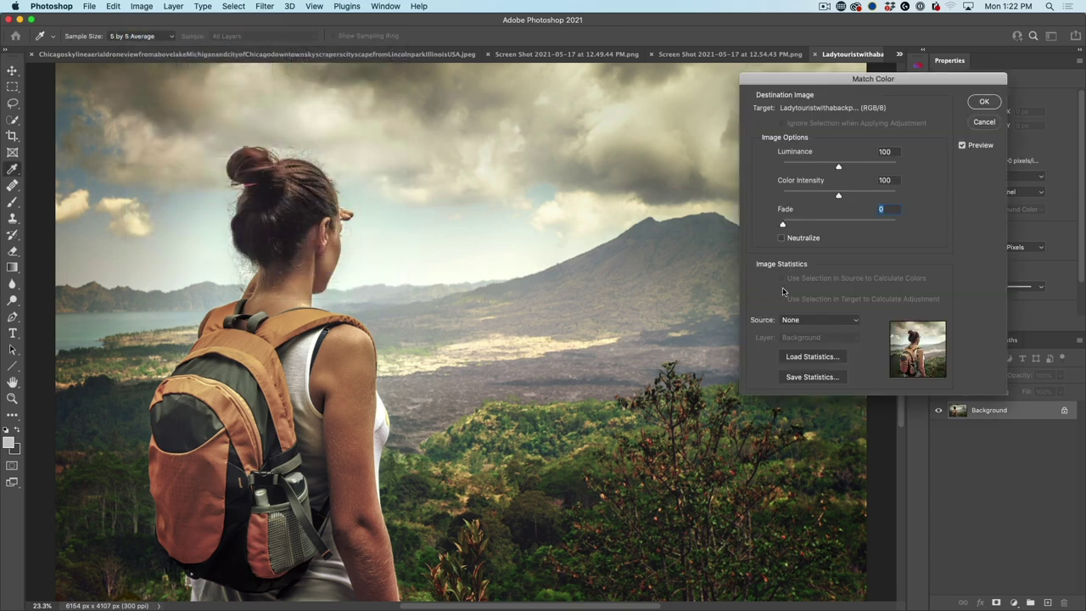
left_click(823, 319)
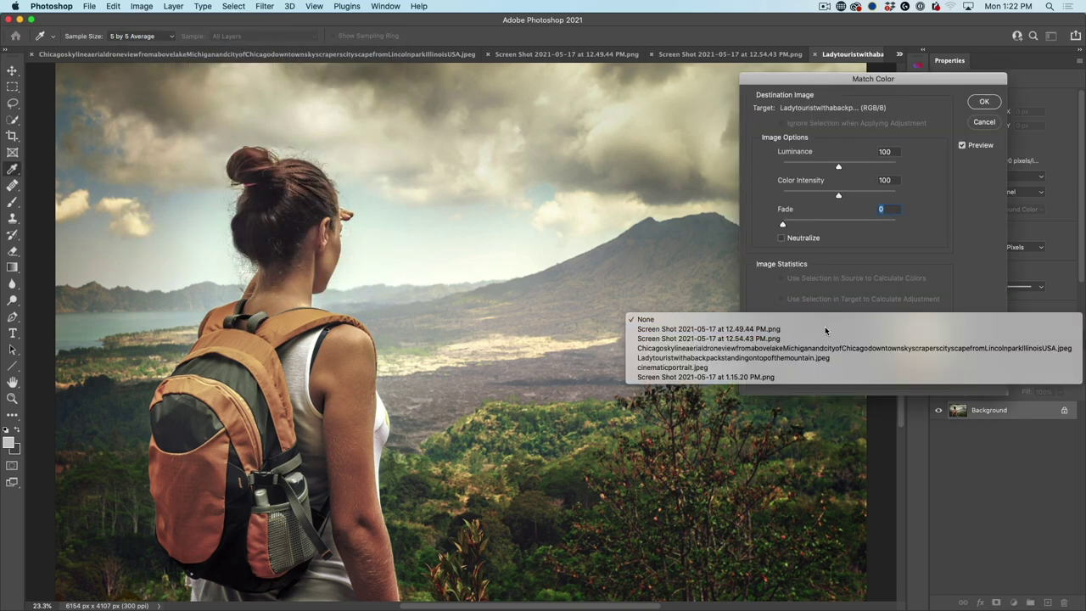
left_click(823, 329)
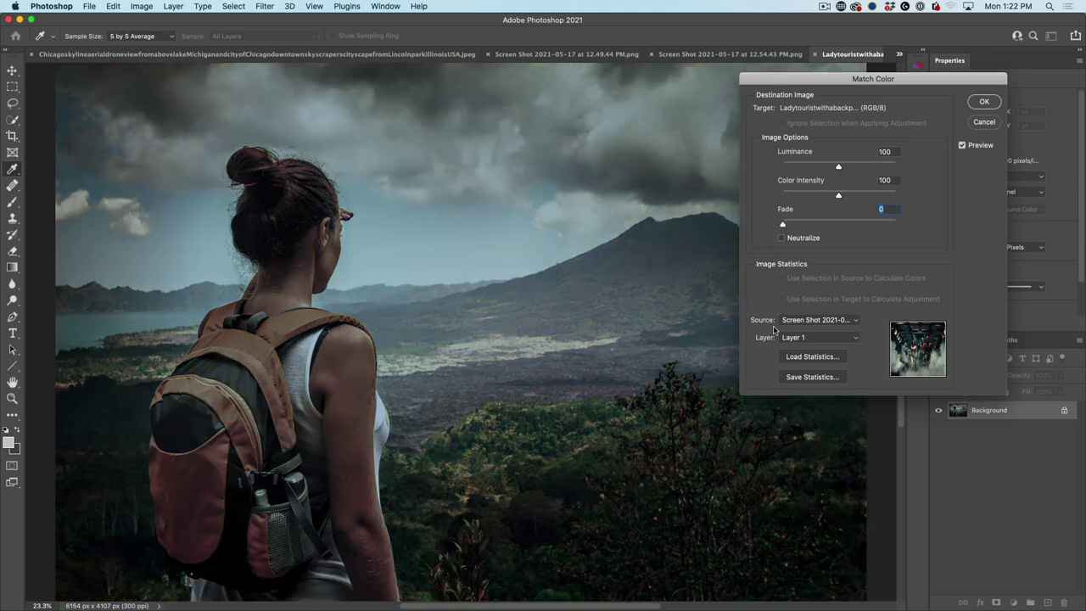
left_click(797, 323)
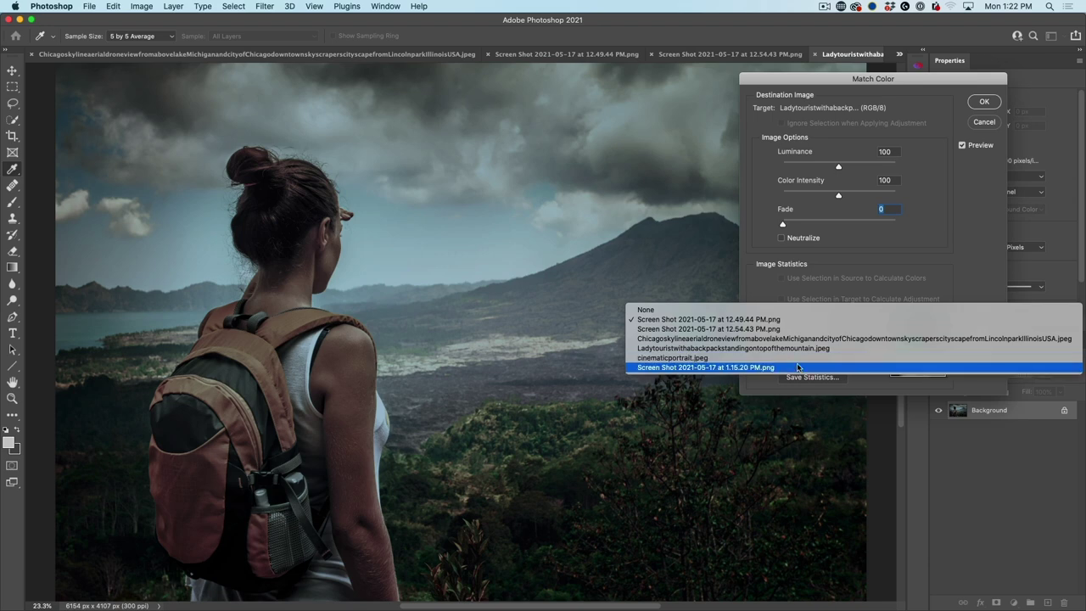
left_click(798, 367)
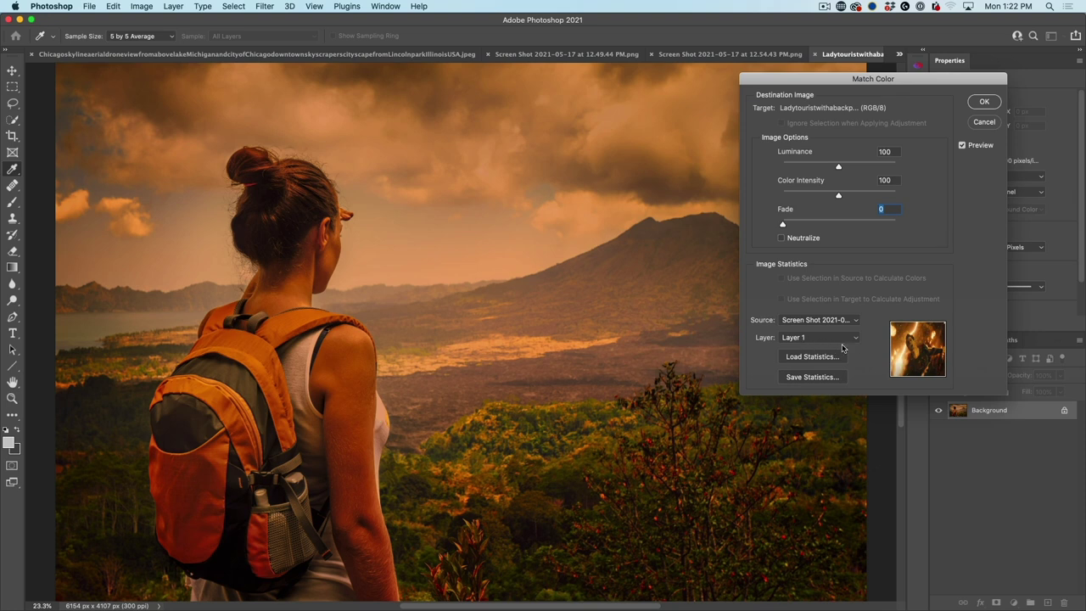
left_click(820, 320)
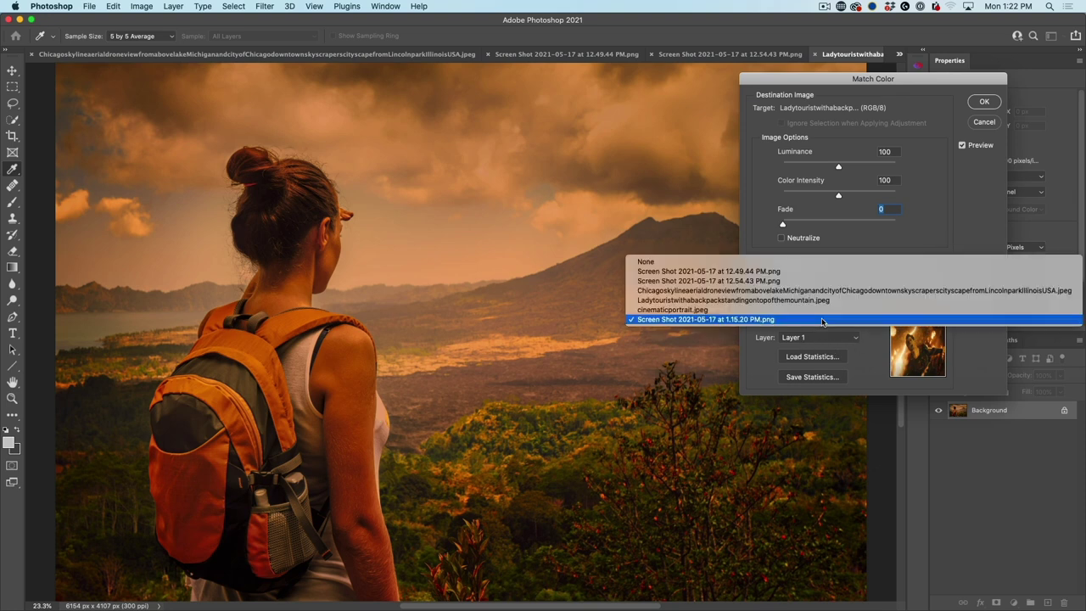
left_click(829, 272)
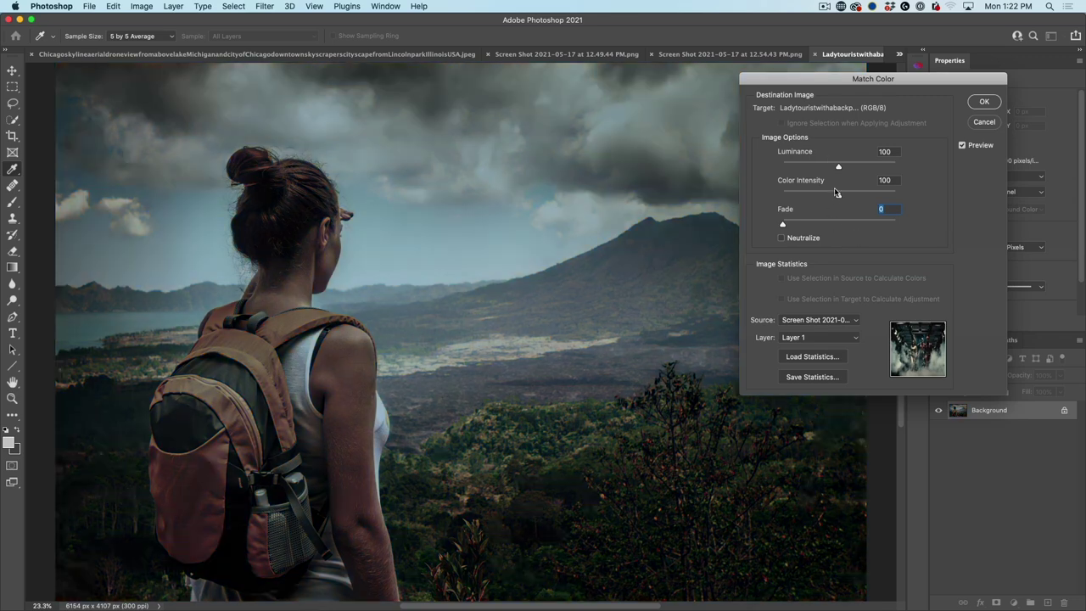
Step: Set Color Intensity to 69 and Fade to 25, then apply the match
left_click_drag(835, 194, 820, 196)
left_click_drag(786, 224, 796, 225)
left_click_drag(795, 225, 810, 226)
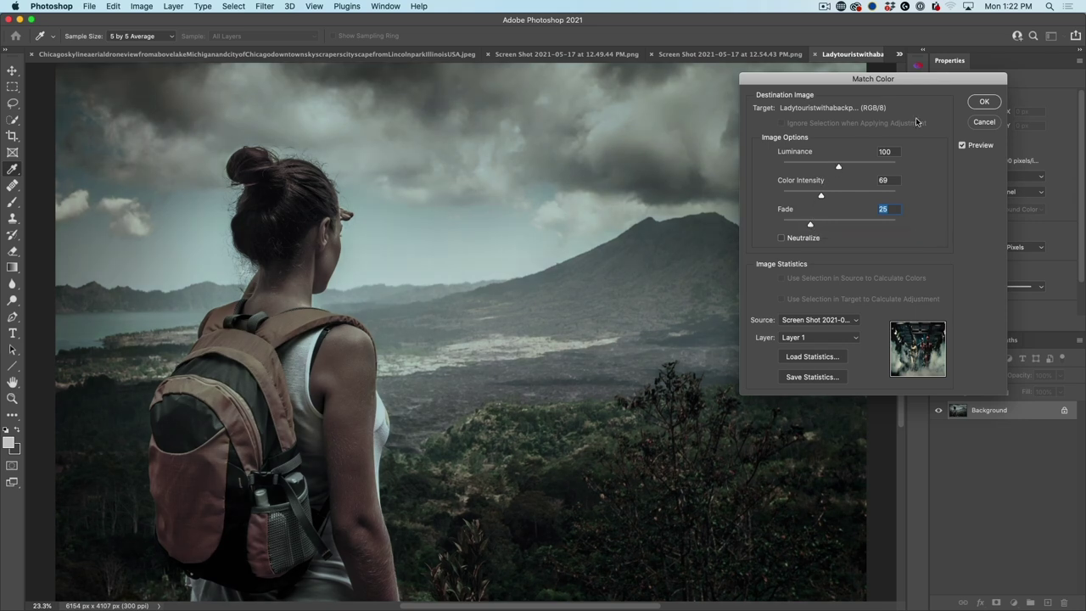
left_click(981, 103)
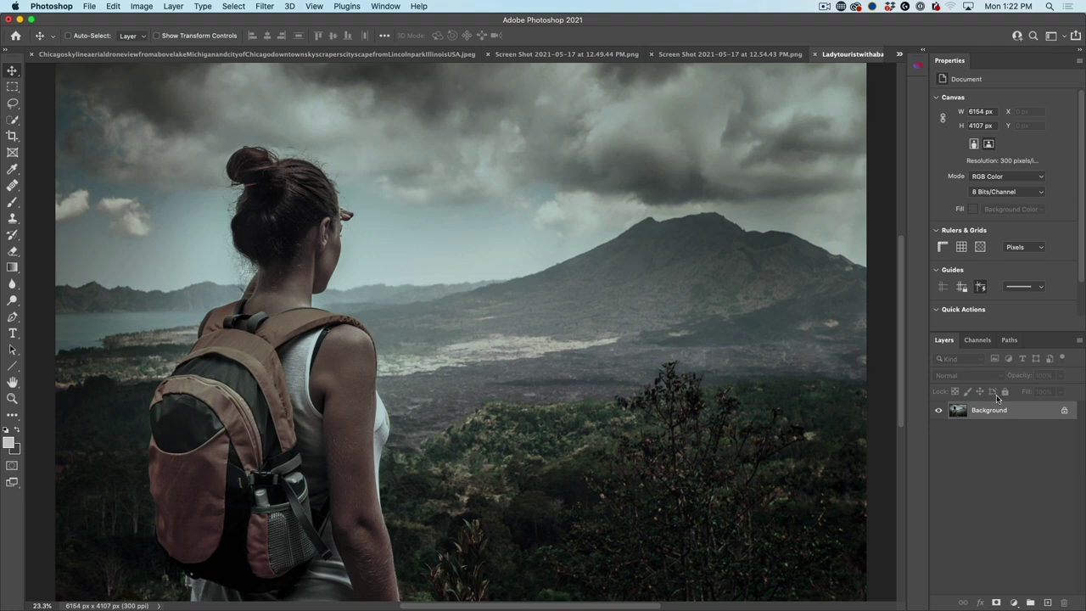
Step: Duplicate the Background layer, set Background copy to Overlay, and bring up Filter > Blur
left_click_drag(1000, 411, 1047, 602)
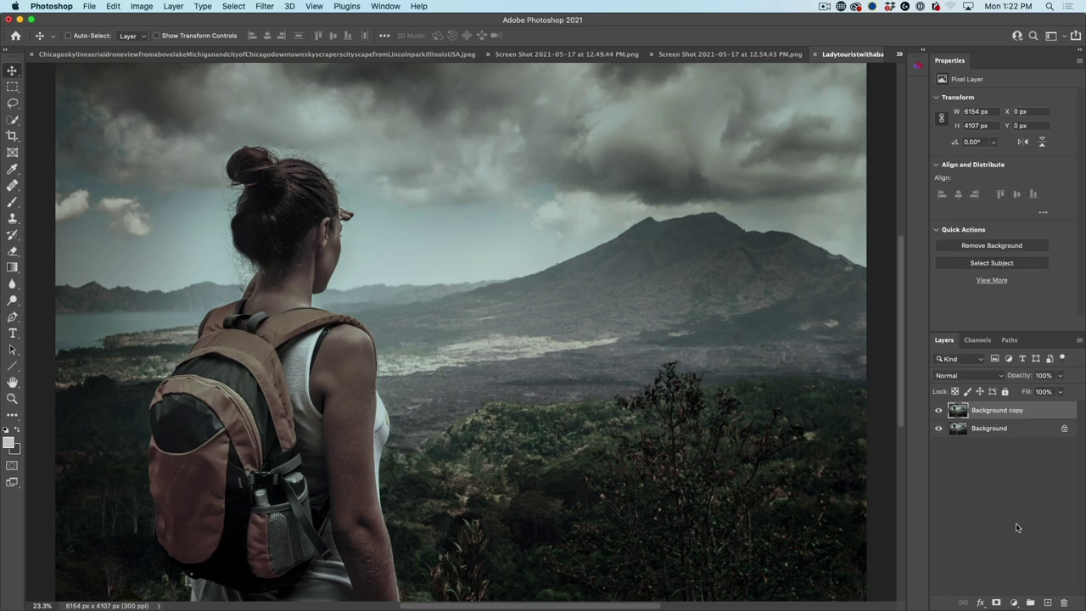
left_click(965, 375)
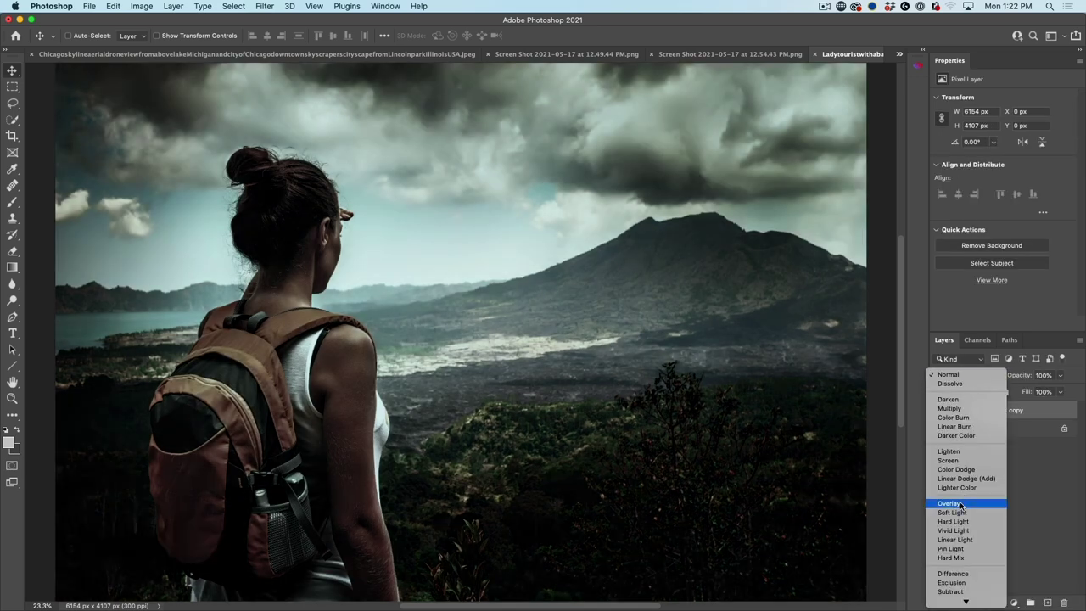
left_click(965, 512)
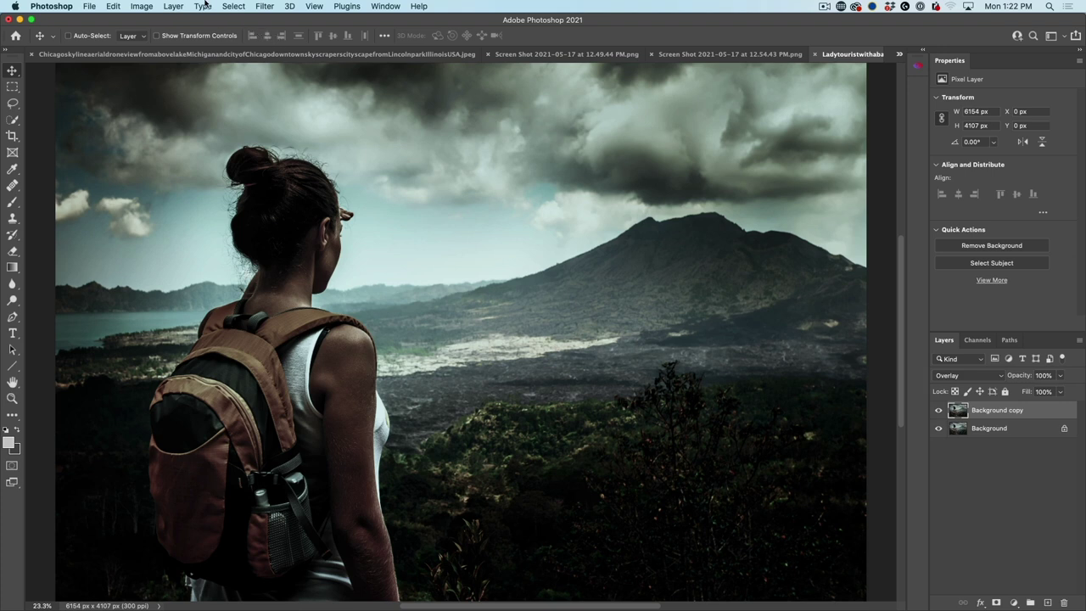
left_click(264, 6)
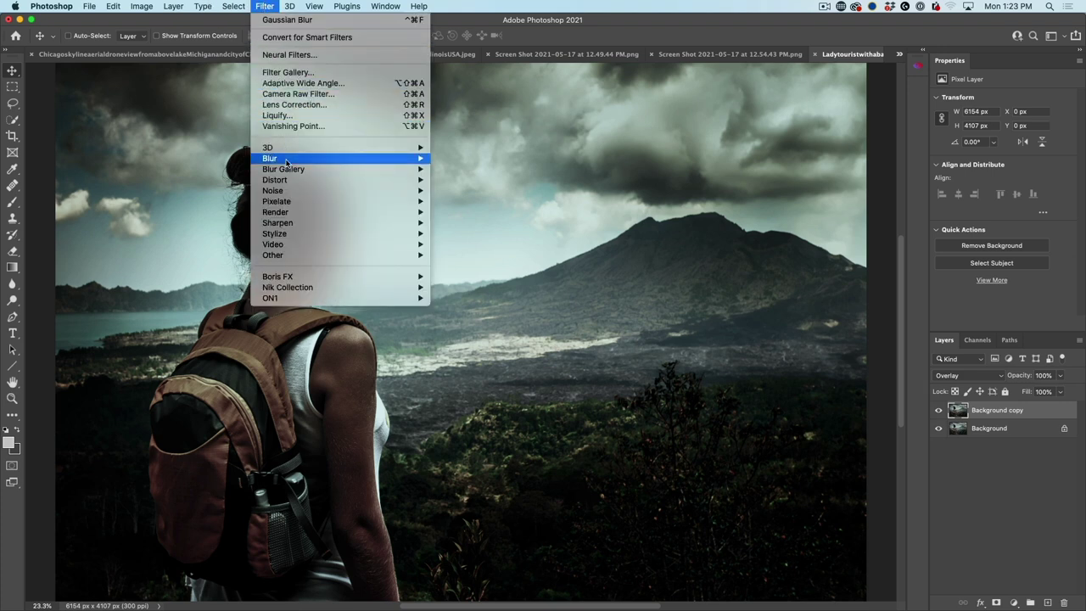
mouse_move(294, 159)
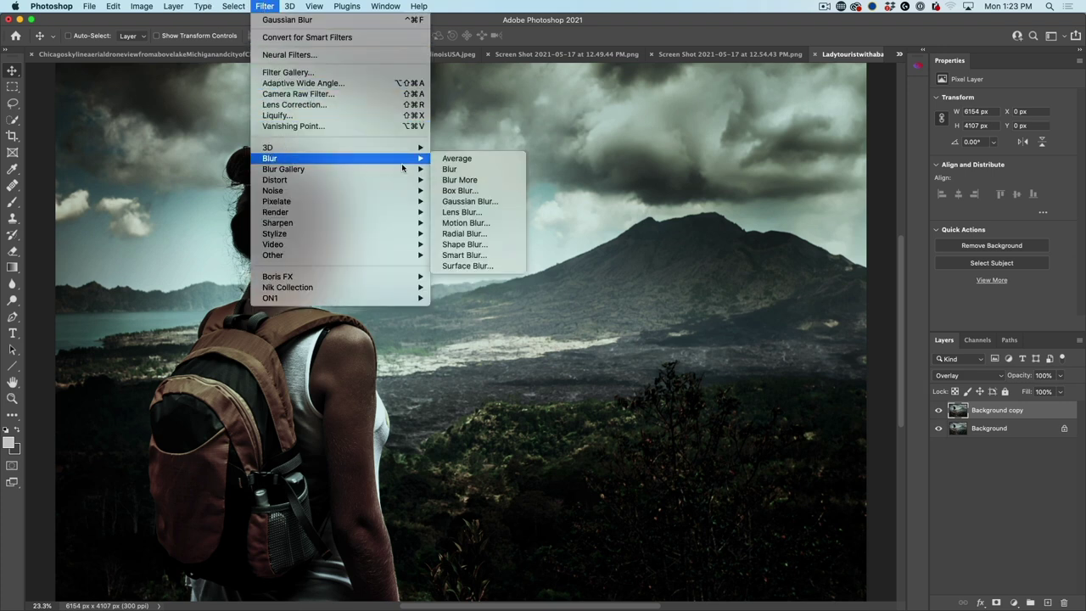
Step: Apply an 8.5-pixel Gaussian Blur to Background copy and compare it on and off
left_click(488, 204)
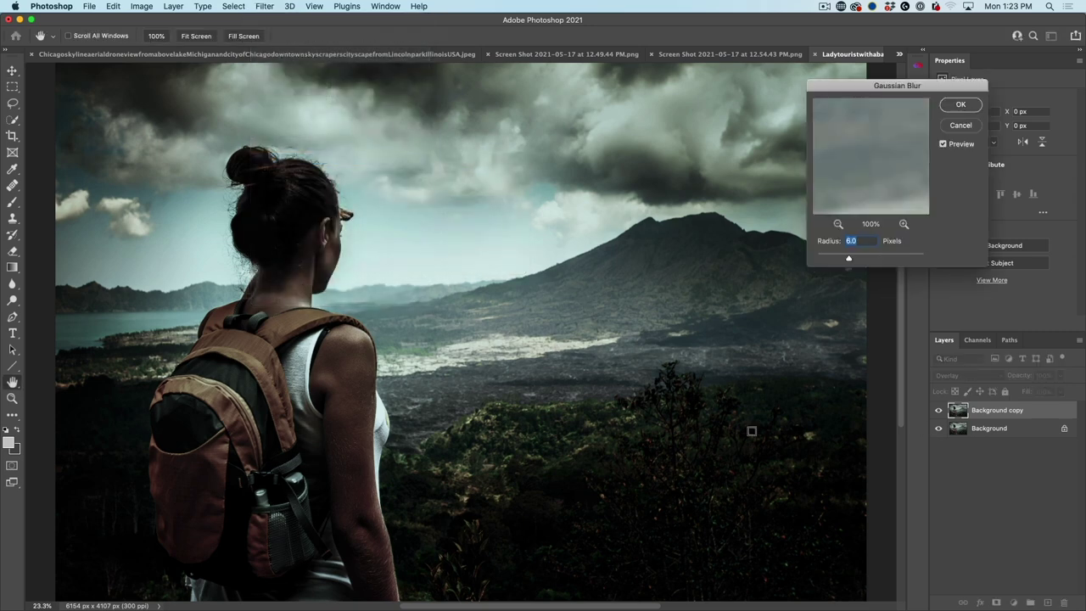
left_click_drag(850, 257, 874, 261)
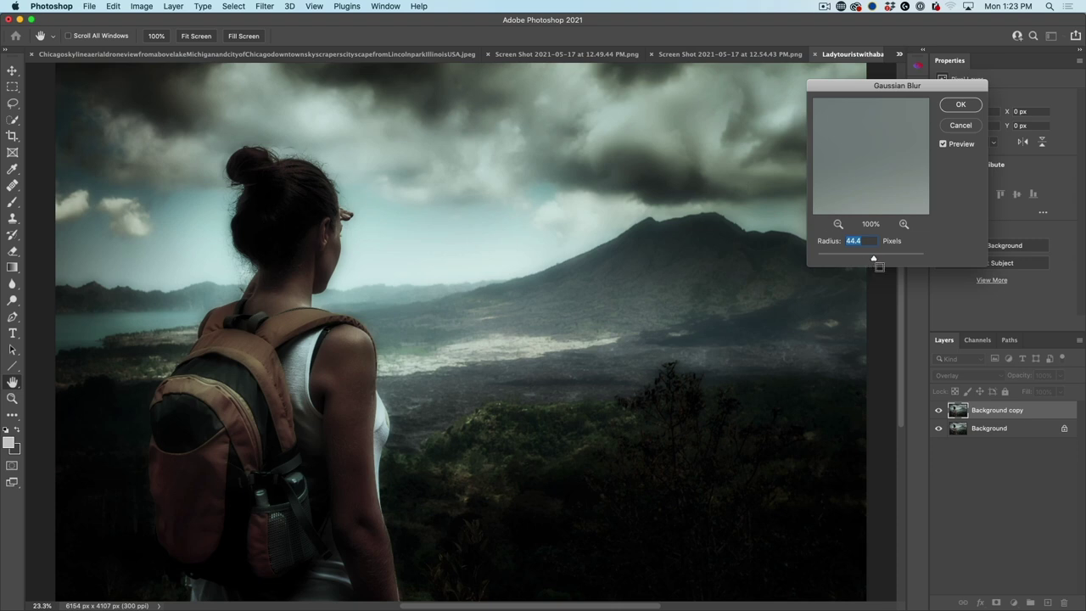
left_click_drag(874, 261, 855, 260)
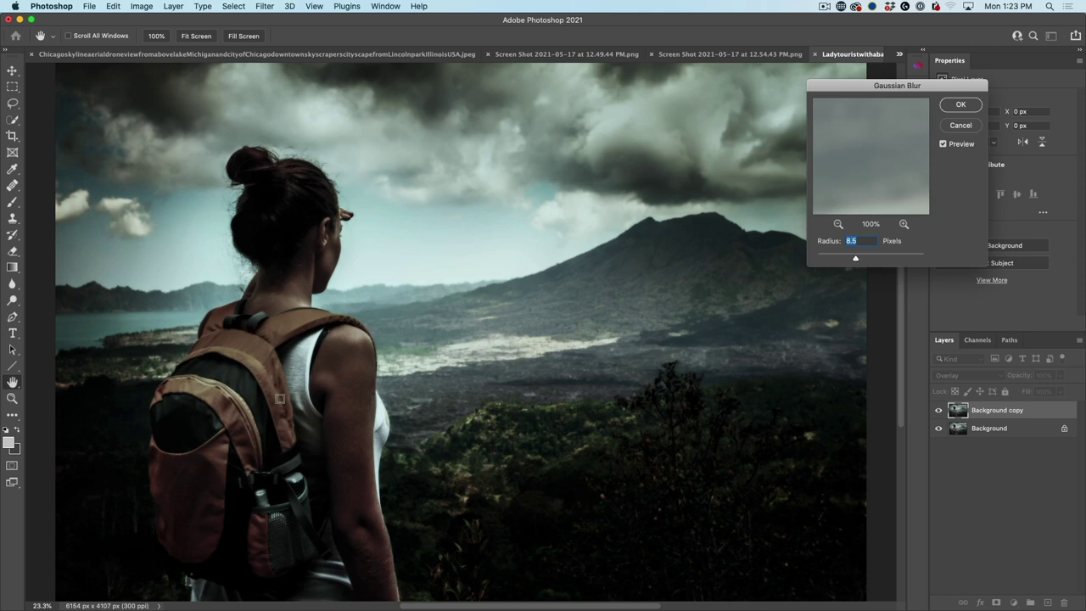
left_click(954, 107)
left_click(937, 409)
left_click(937, 410)
left_click(938, 410)
left_click(937, 410)
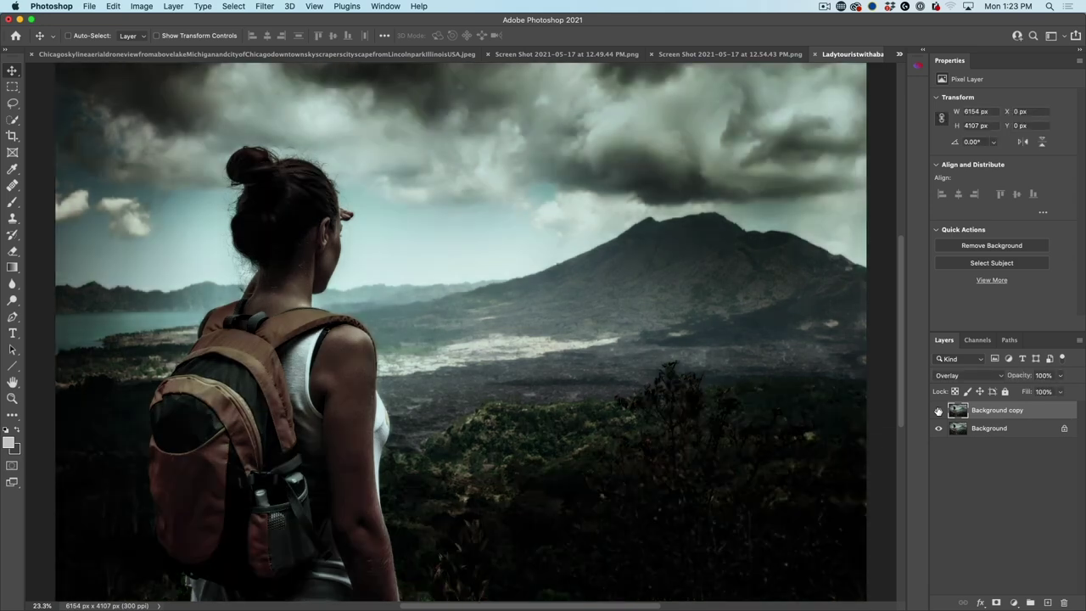
Step: Lower Background copy's opacity to 46%, checking the result against the hidden layer
left_click(1042, 375)
type("28")
key("Return")
type("47")
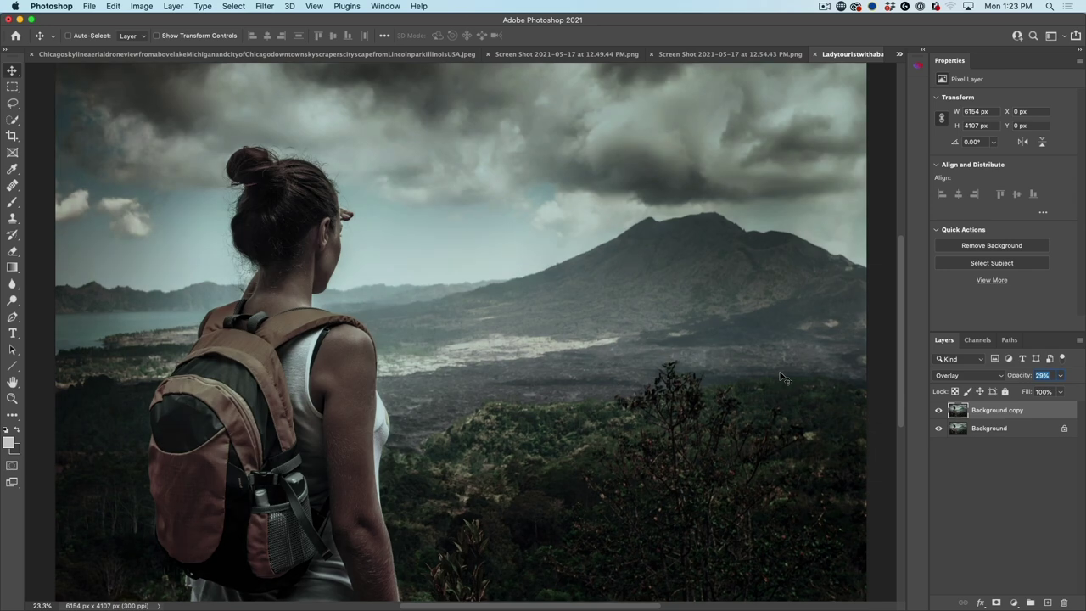
key("Return")
type("46")
left_click(938, 409)
left_click(938, 410)
Step: Add a new Layer 1 and fill it with Render > Clouds
left_click(1047, 602)
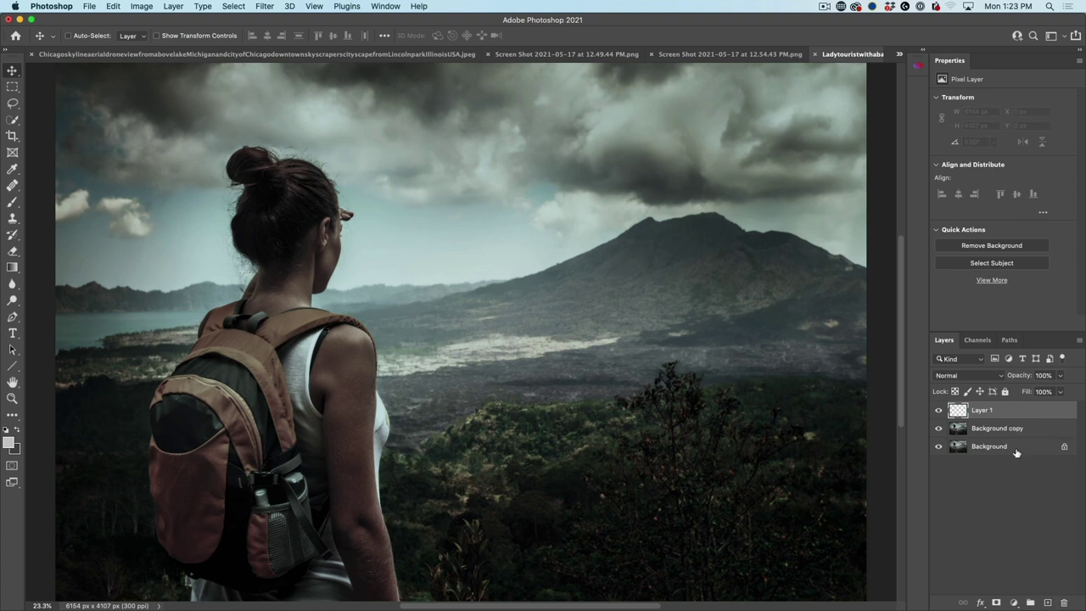
left_click(268, 6)
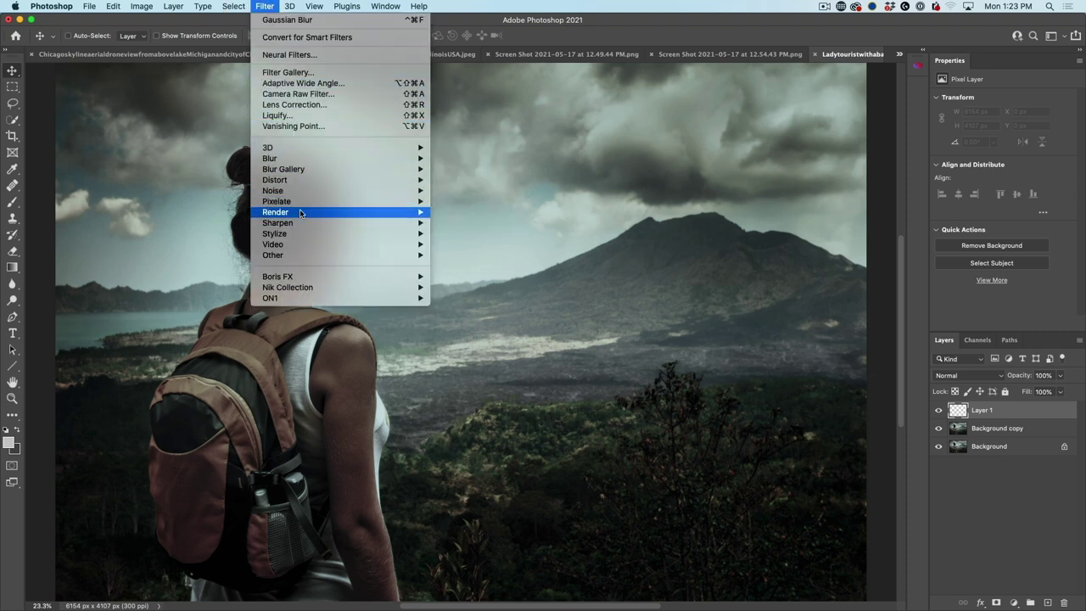
mouse_move(300, 214)
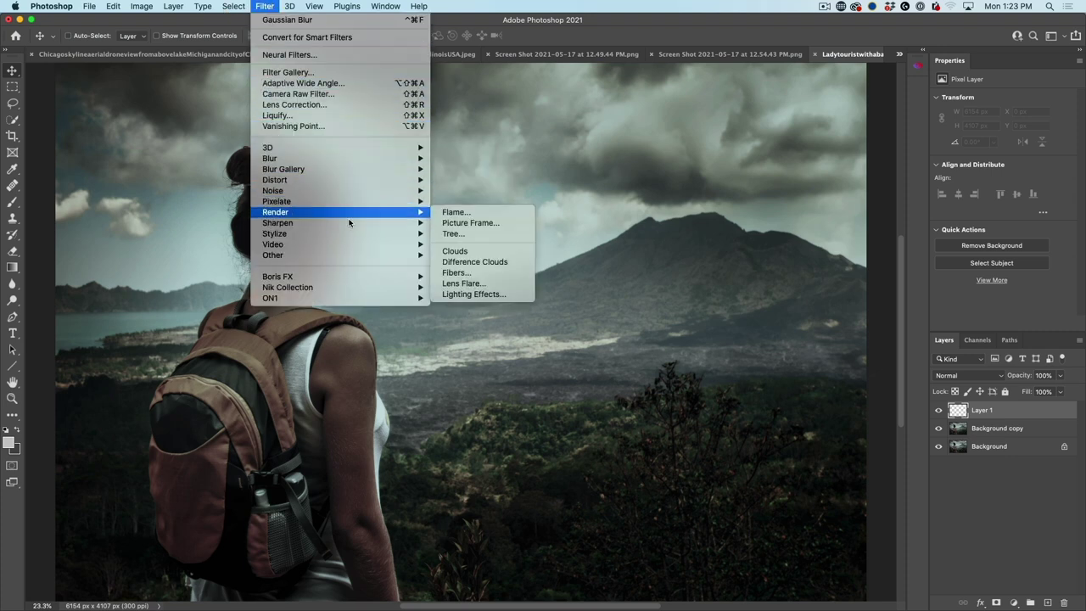
mouse_move(421, 223)
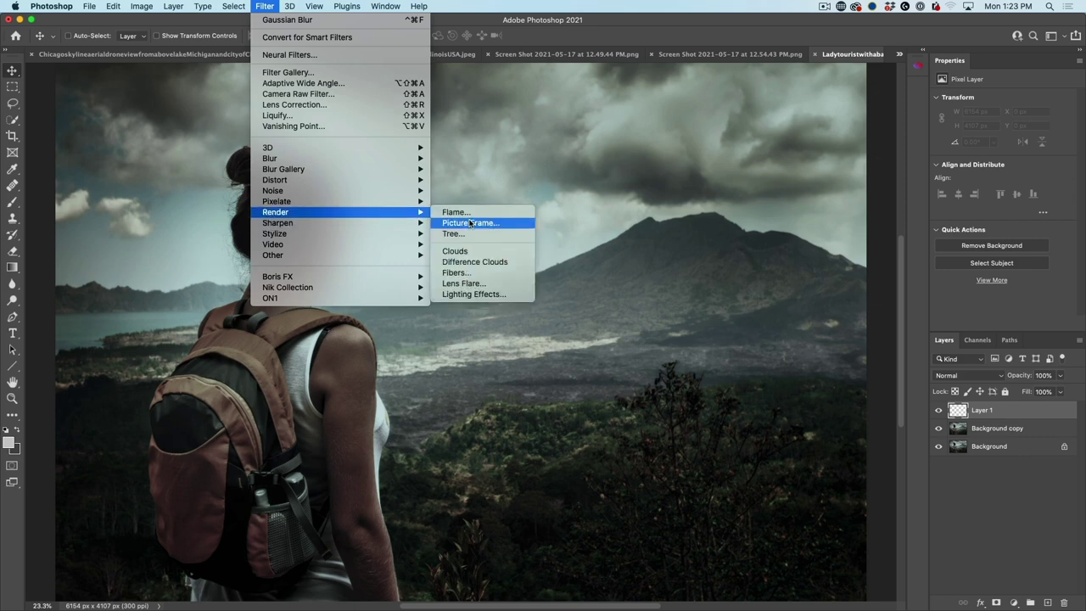
left_click(473, 254)
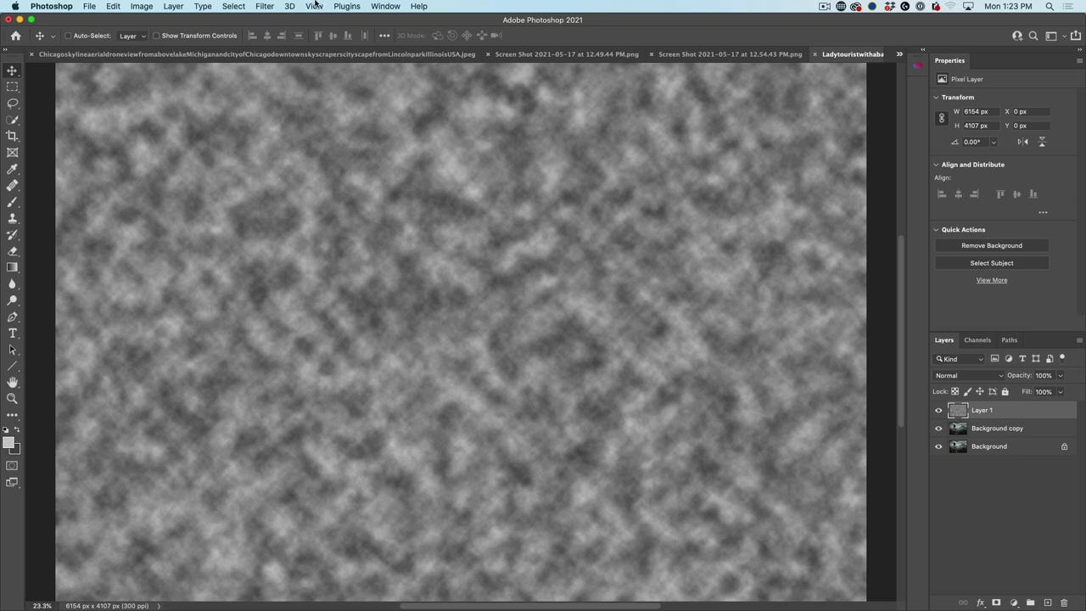
Step: Add 63.61% Gaussian monochromatic noise to Layer 1
left_click(266, 6)
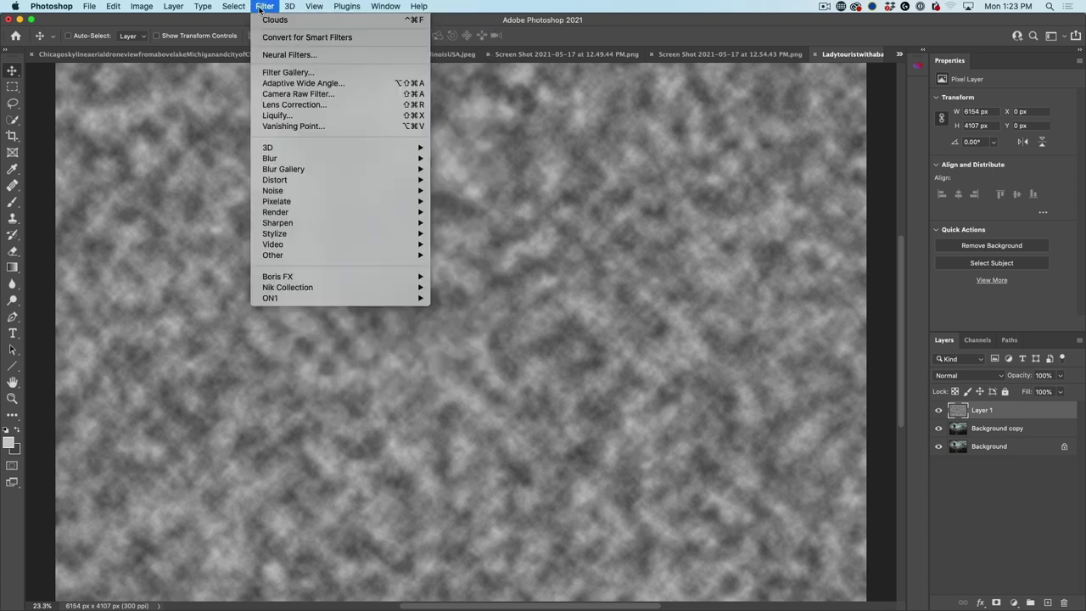
mouse_move(317, 191)
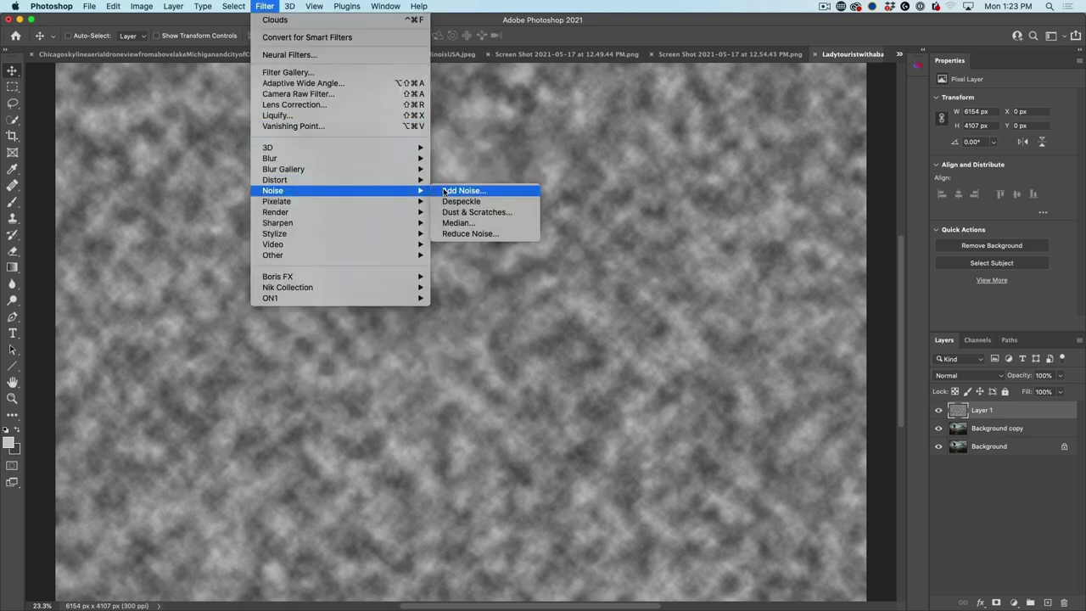
left_click(444, 192)
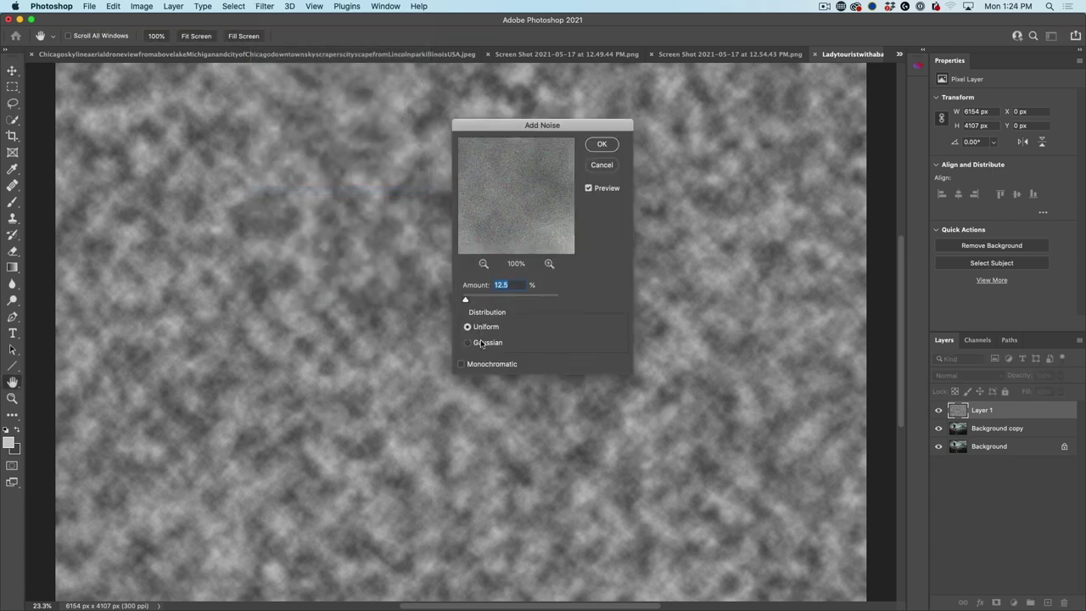
left_click(480, 343)
left_click(478, 364)
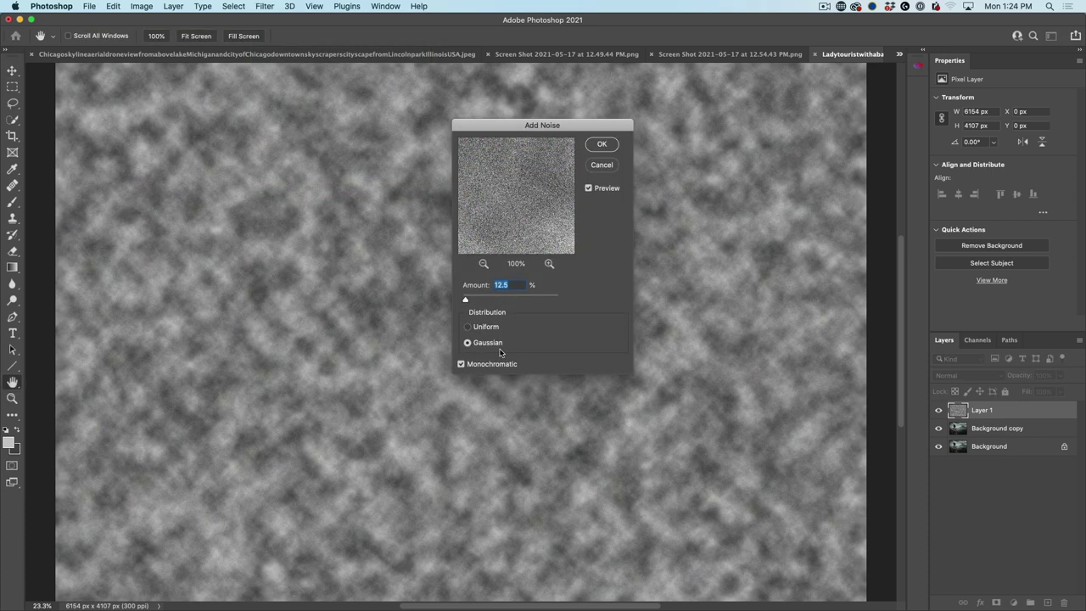
left_click_drag(467, 301, 478, 301)
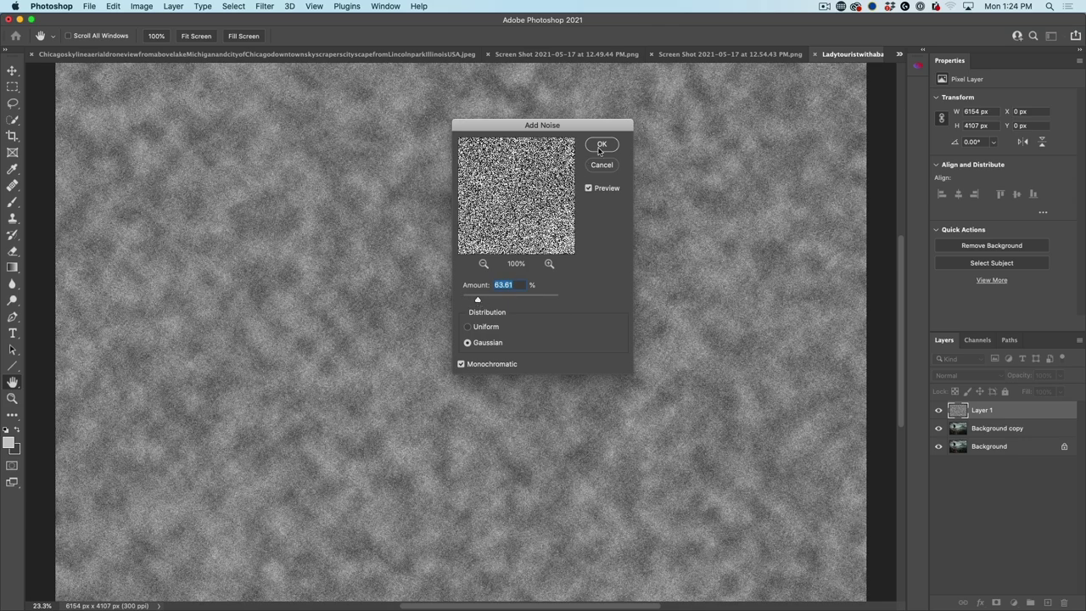
left_click(599, 150)
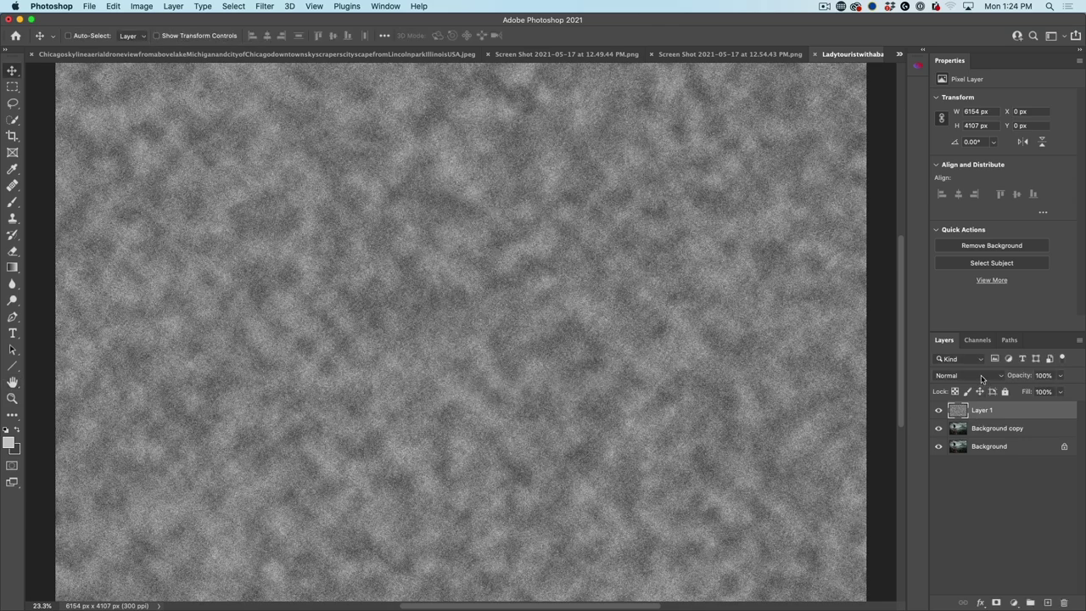
Step: Blend the grain layer as Overlay and bring its opacity to about 28%
left_click(982, 376)
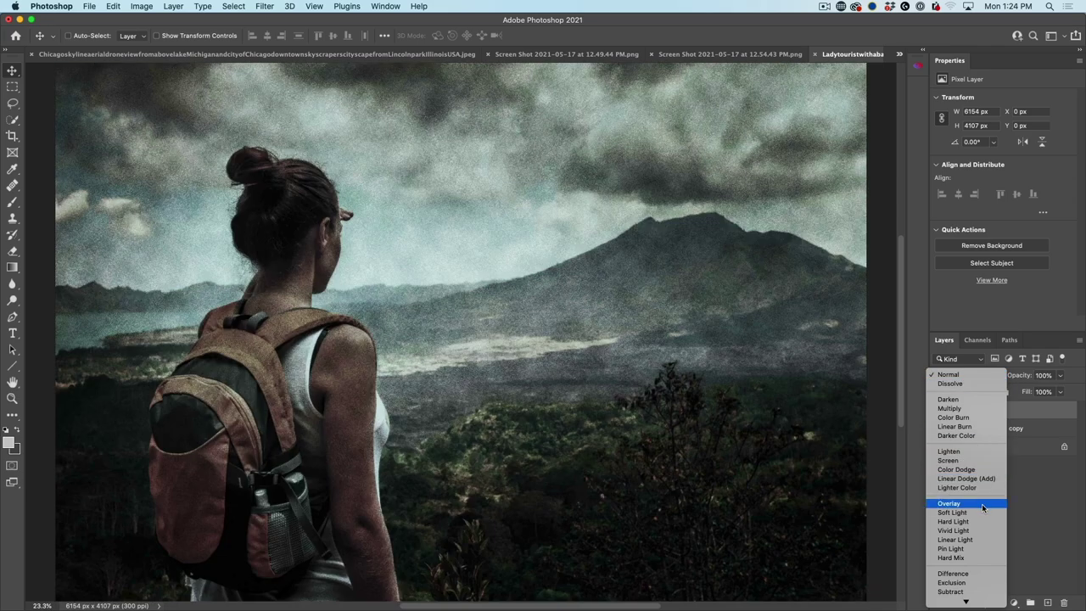
left_click(982, 505)
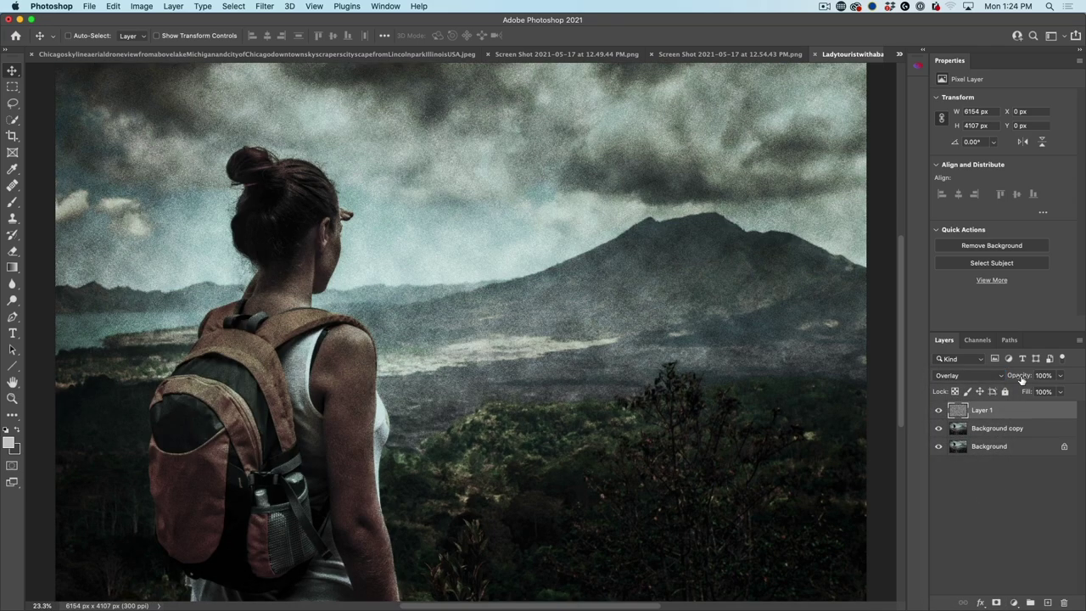
left_click_drag(1021, 379, 750, 408)
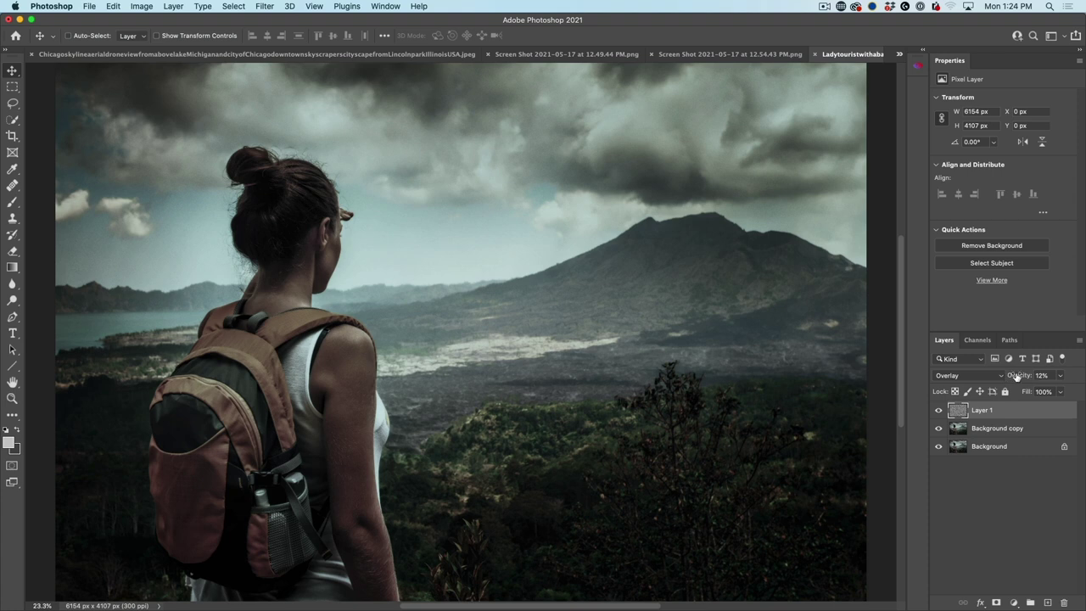
left_click_drag(1016, 379, 1022, 378)
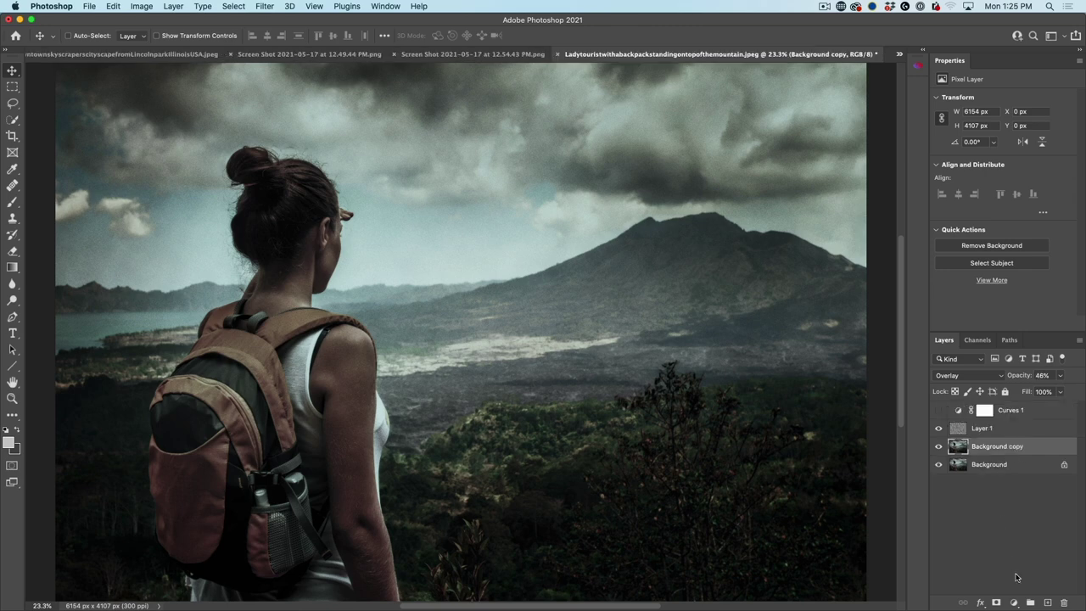
Step: Add a Black & White adjustment layer above Background copy from the Layers panel
left_click(1014, 603)
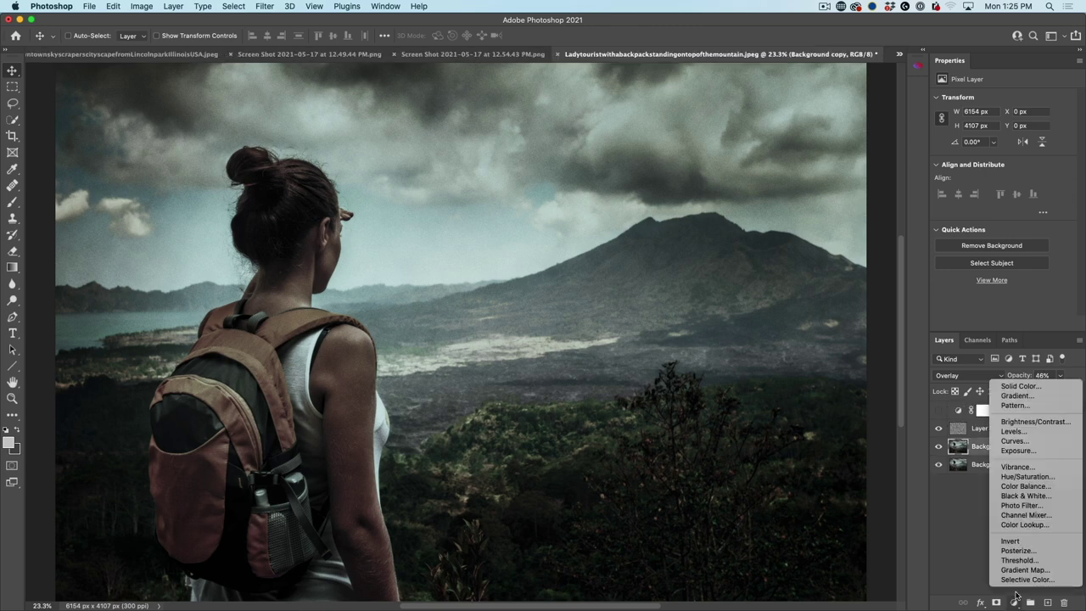
left_click(1026, 496)
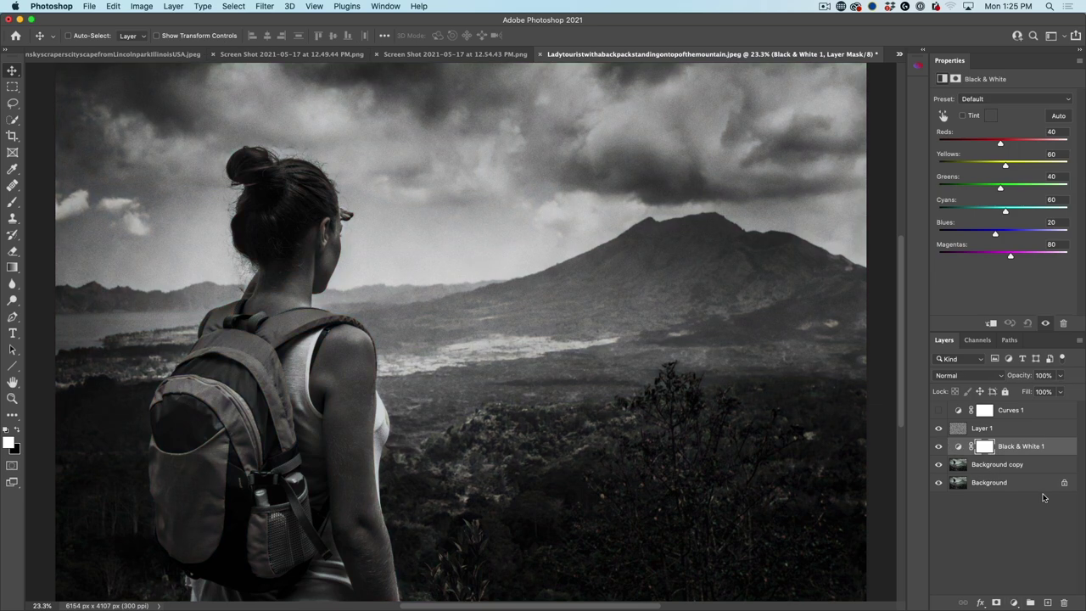